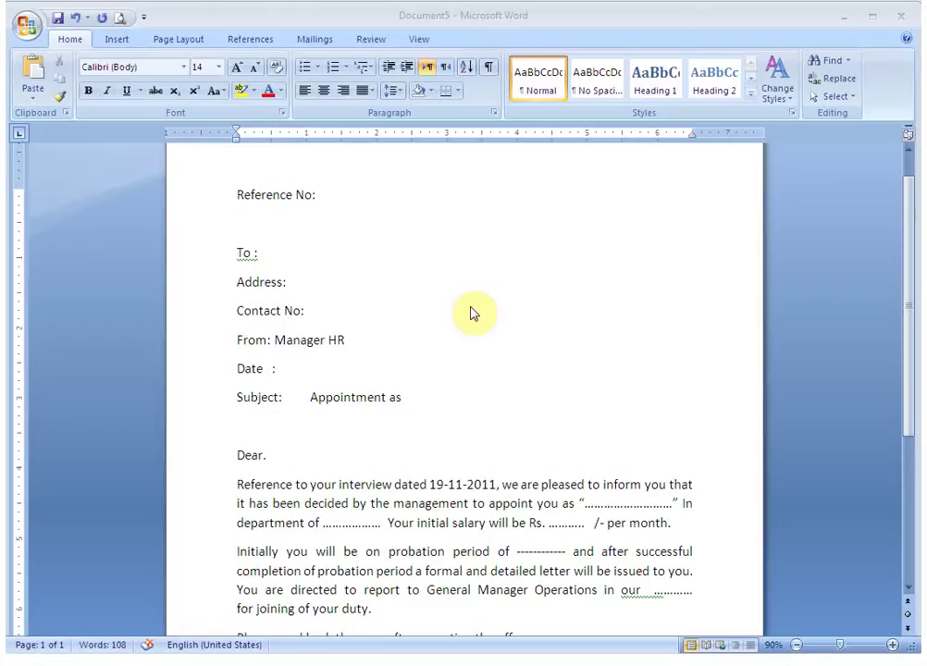
Step: Visit the letter's blanks: To, Address, Contact No, Date, Dear and the department blank
click(270, 252)
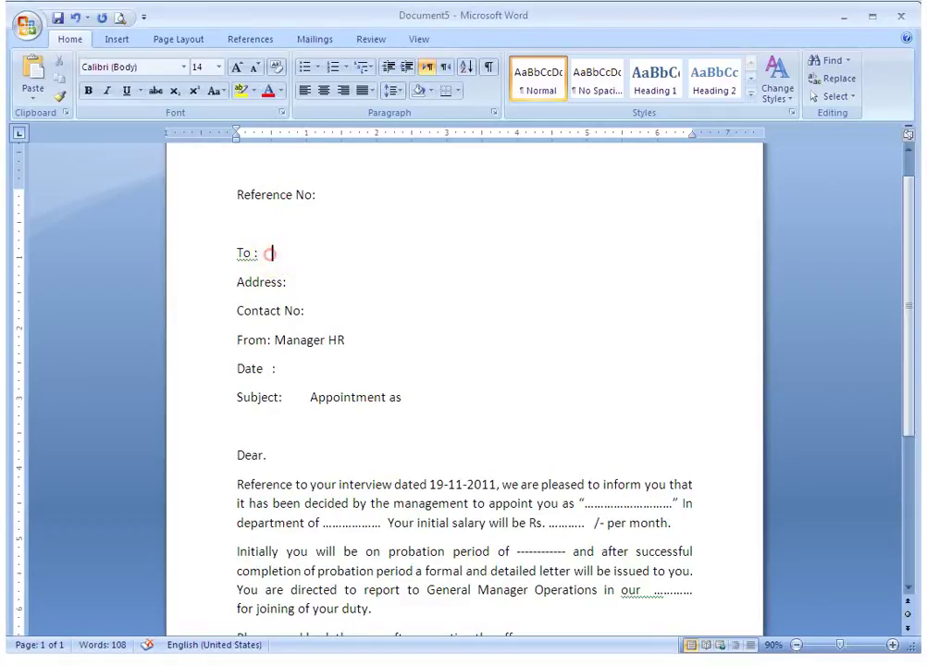
click(298, 279)
click(325, 310)
click(324, 374)
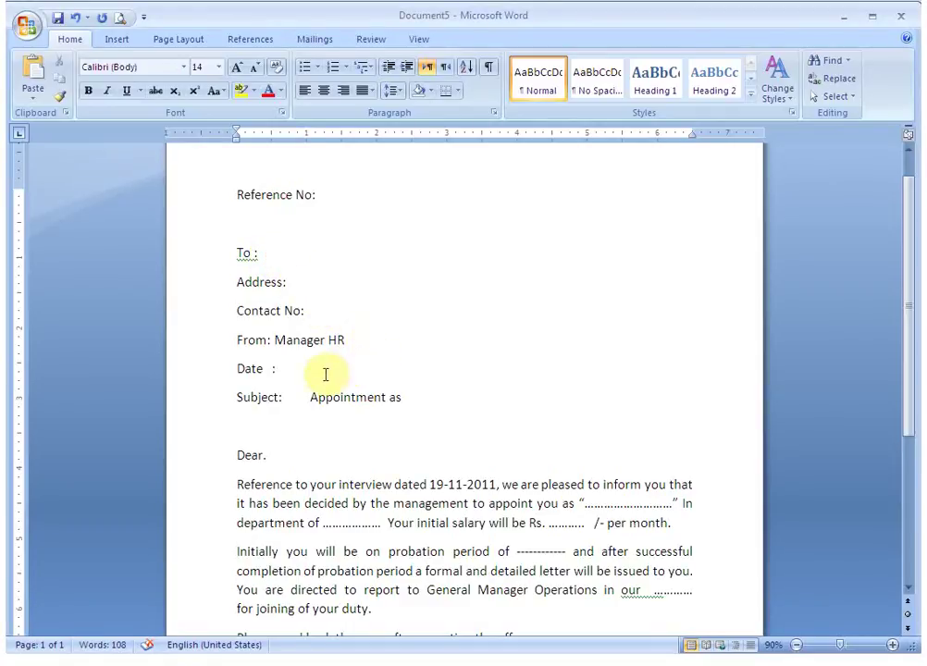
click(314, 456)
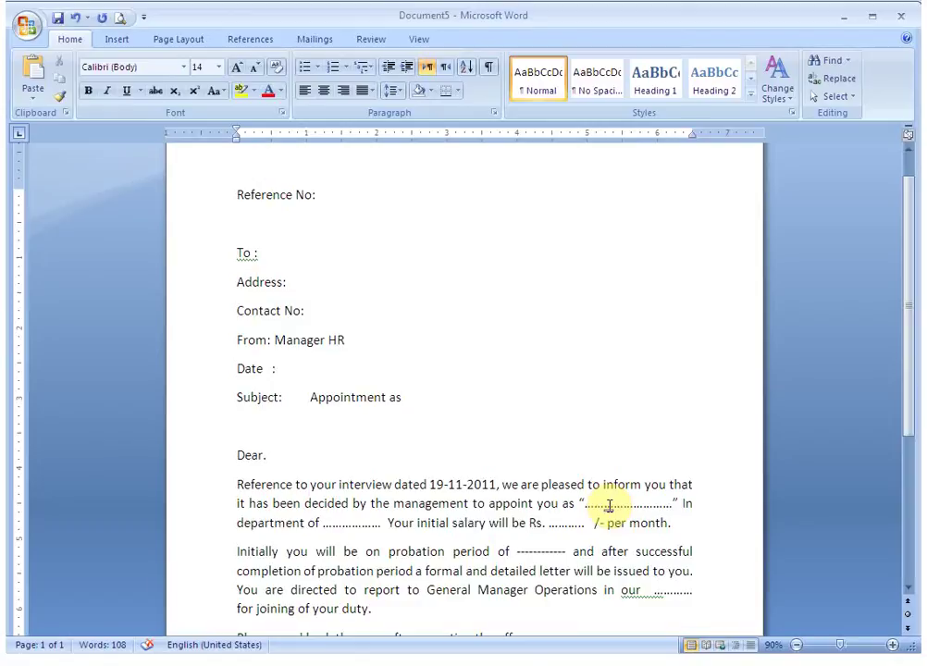
click(345, 521)
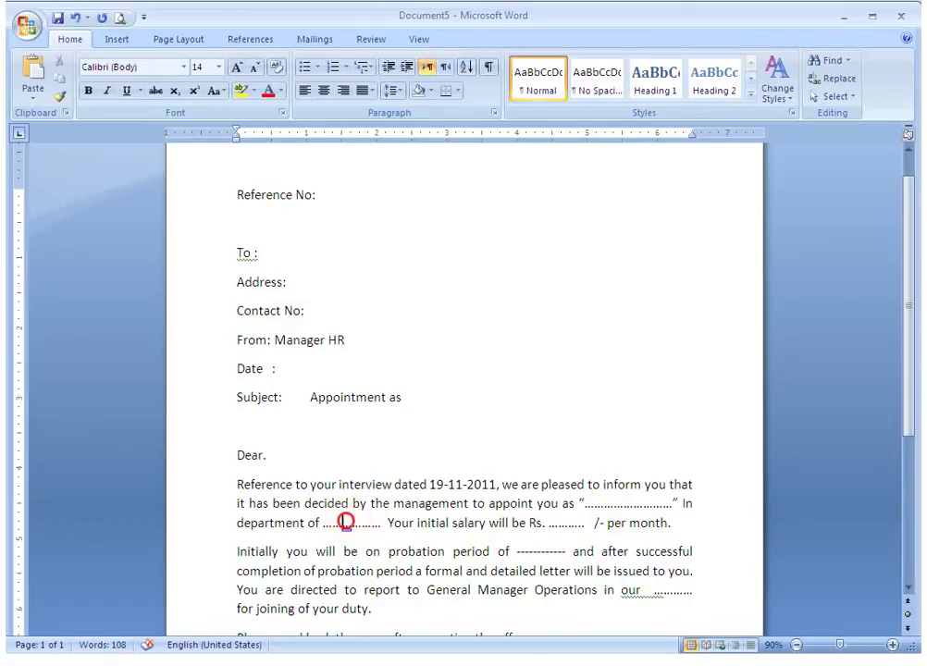
scroll(536, 448, down, 1)
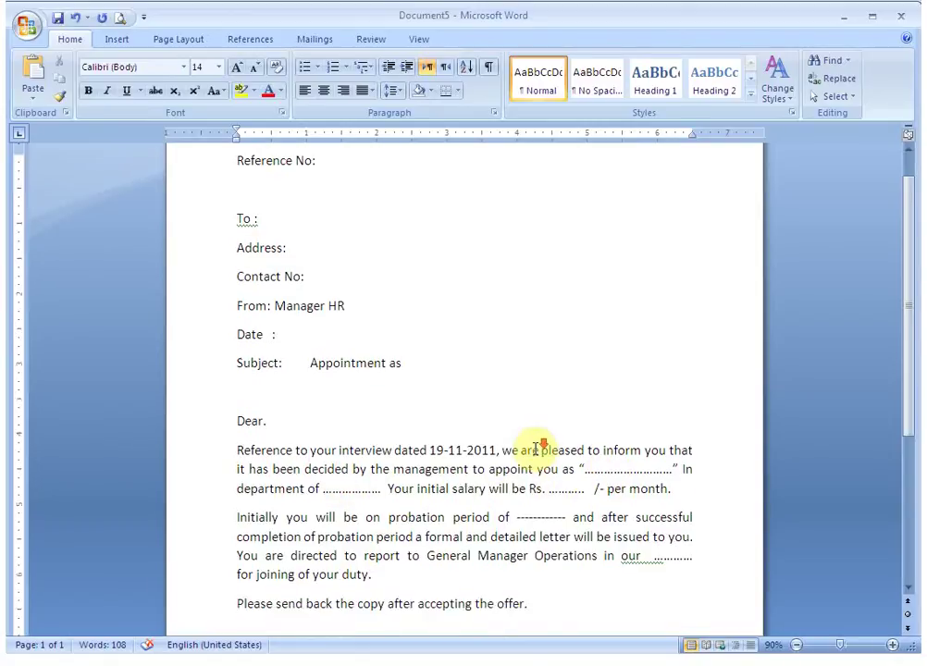
scroll(534, 449, down, 2)
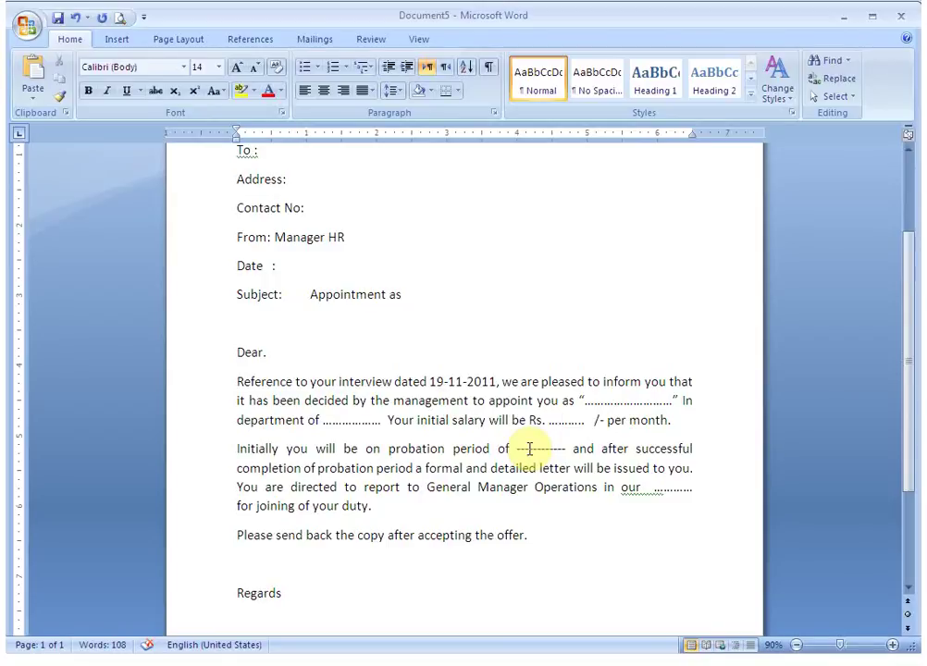
Step: Switch to Excel and review the Data workbook's column headings, starting from Name
key(alt+Tab)
key(alt+Tab)
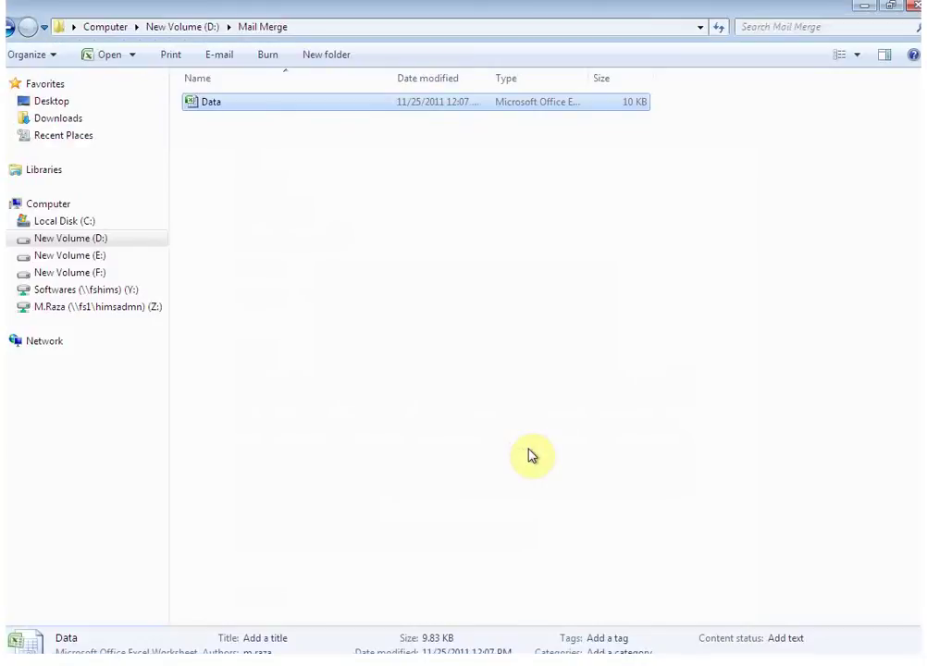
key(alt+Tab)
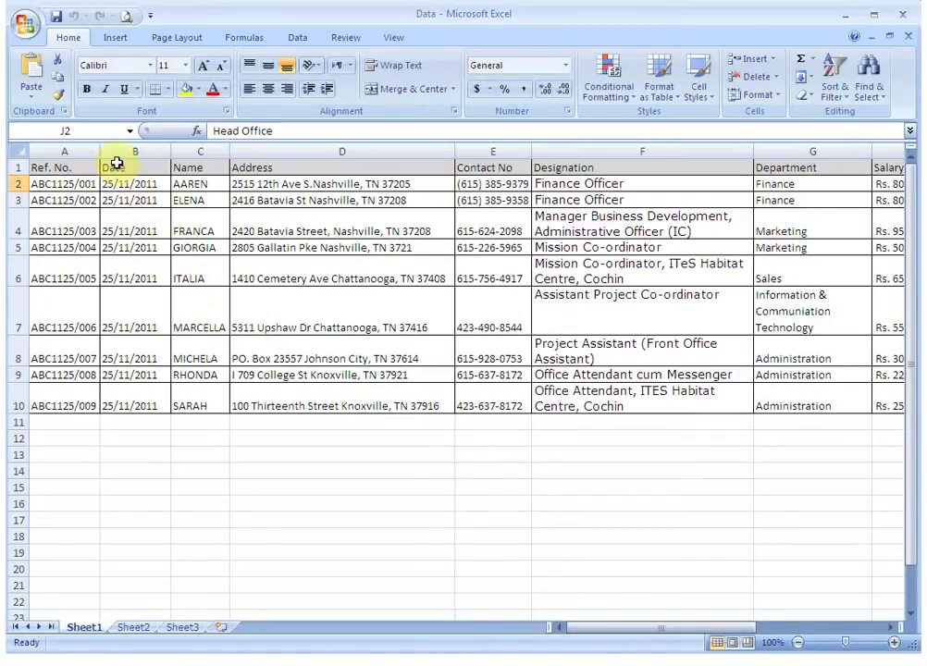
click(200, 170)
key(Right)
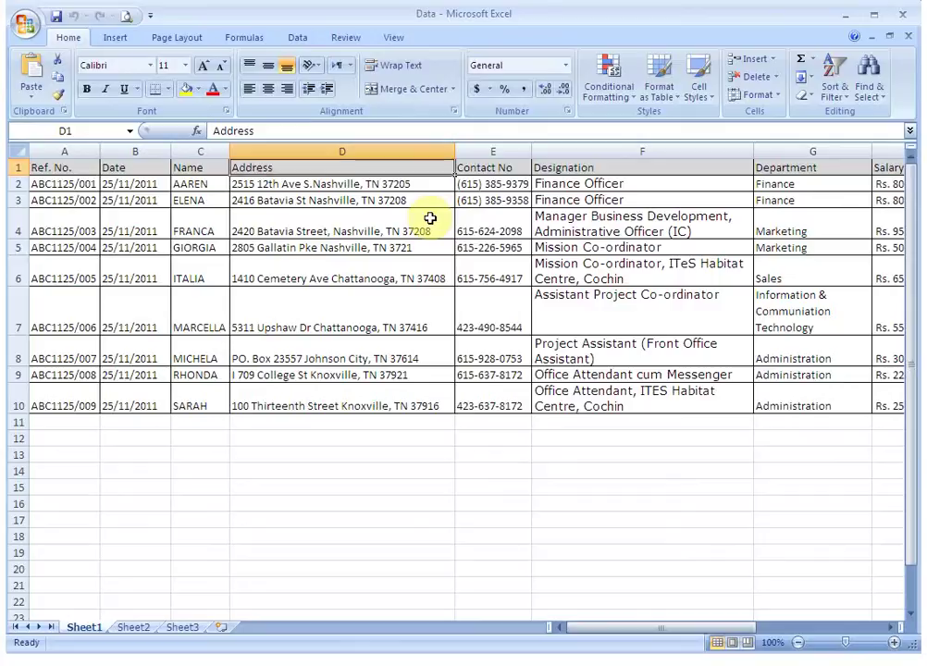
key(Right)
key(Right)
key(Right)
key(Right)
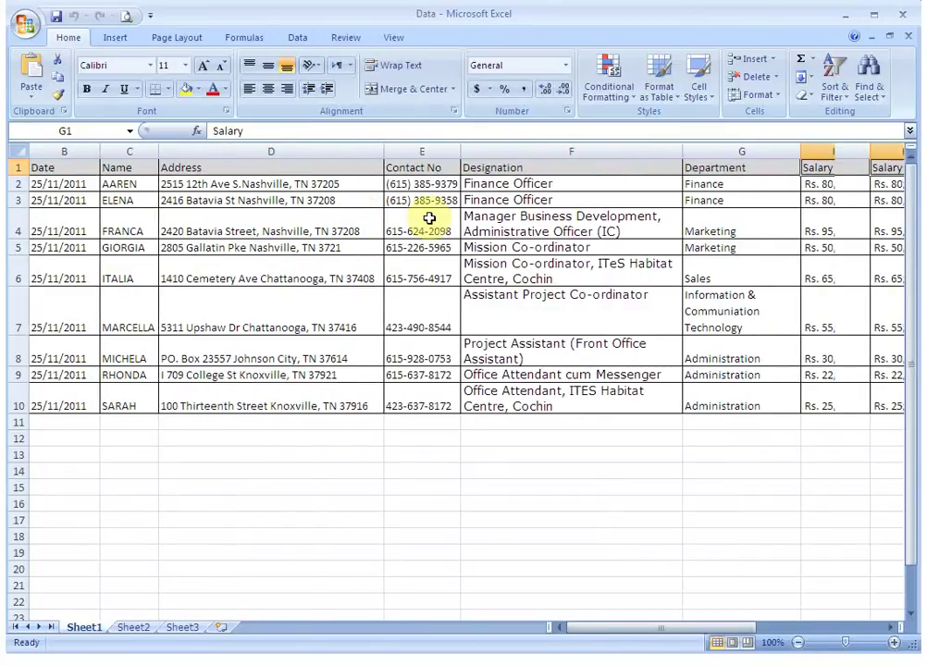
key(Right)
key(Right)
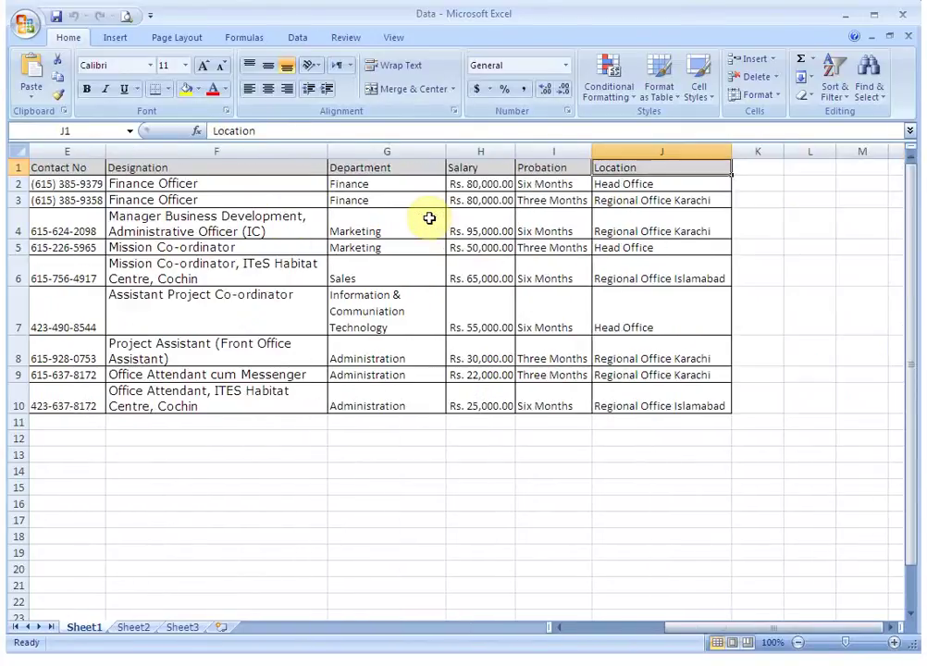
key(Left)
key(Left)
key(Left)
key(Left)
key(Left)
key(Left)
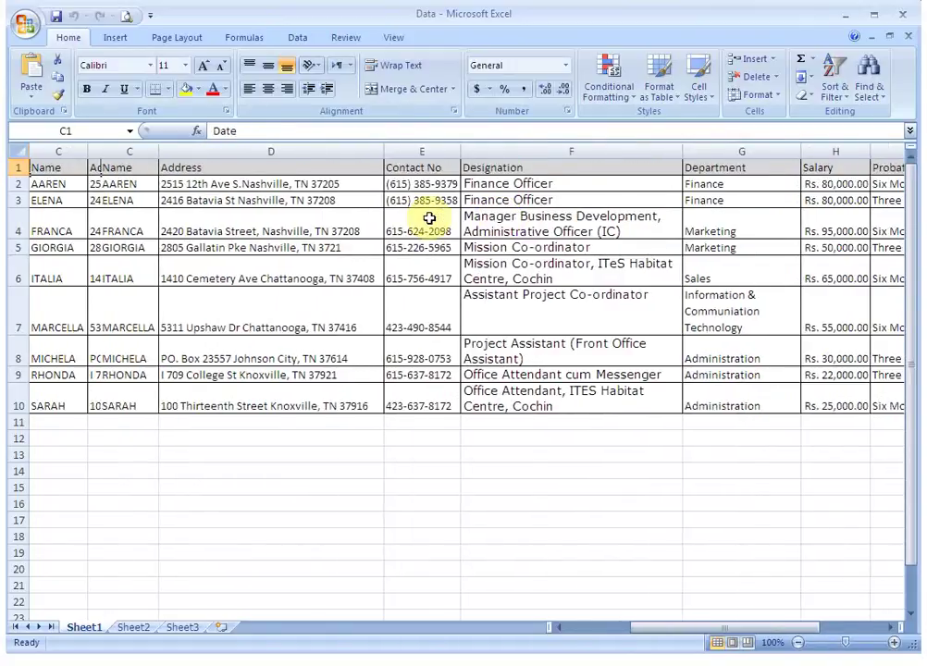
key(Left)
key(Left)
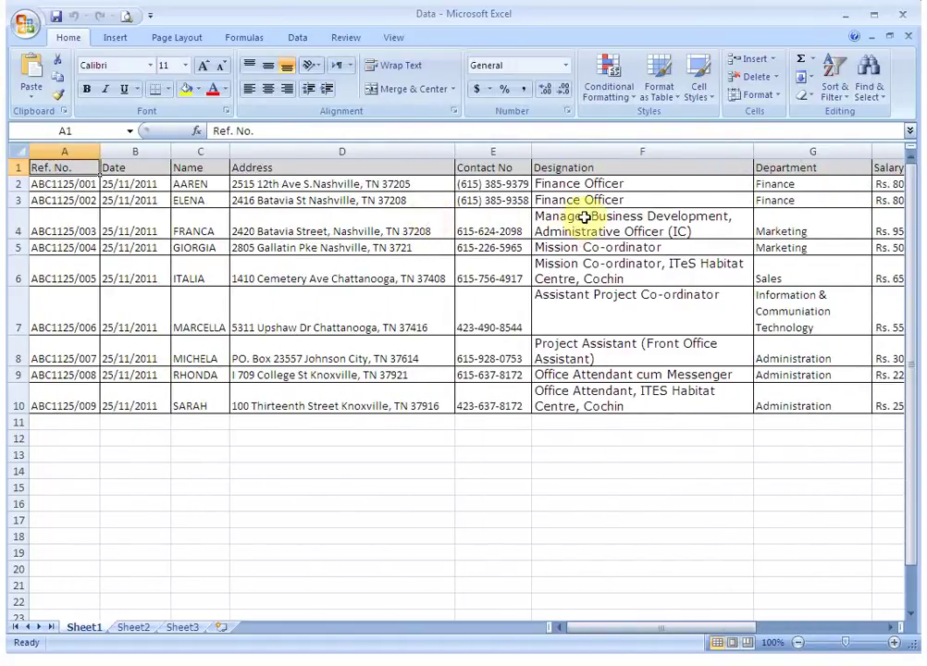
Step: Close the Data workbook and Excel, returning to the Word letter
click(905, 39)
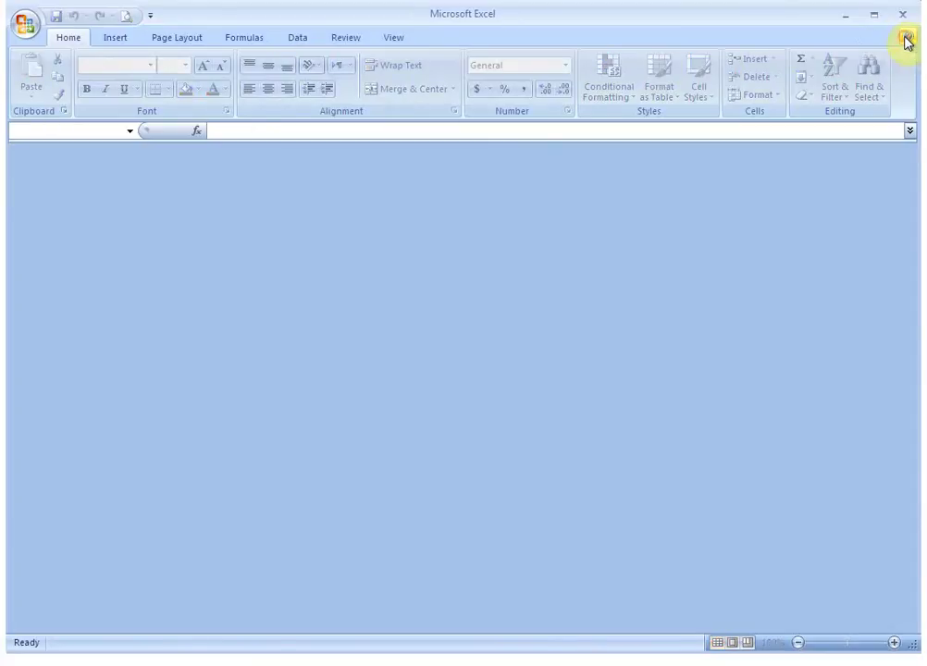
click(906, 38)
key(alt+Tab)
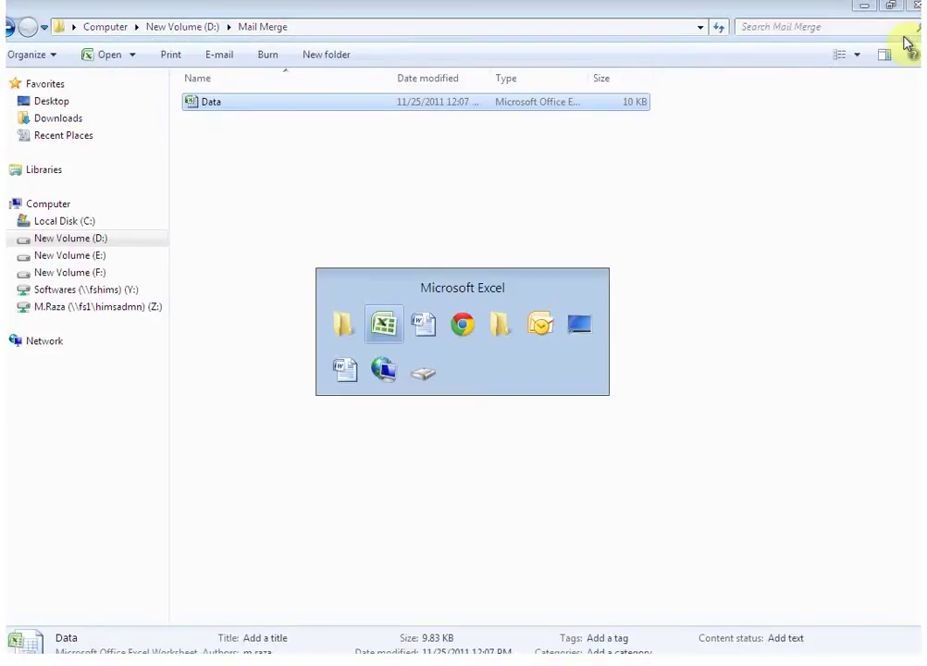
key(alt+Tab)
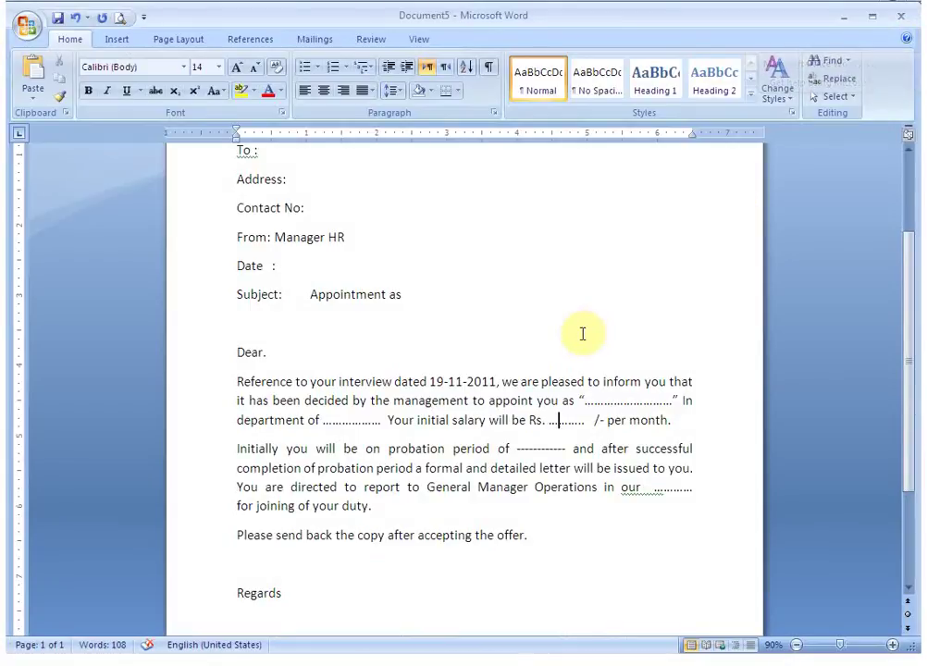
Step: With the cursor after Reference No:, bring up Start Mail Merge on the Mailings tab
scroll(586, 331, up, 3)
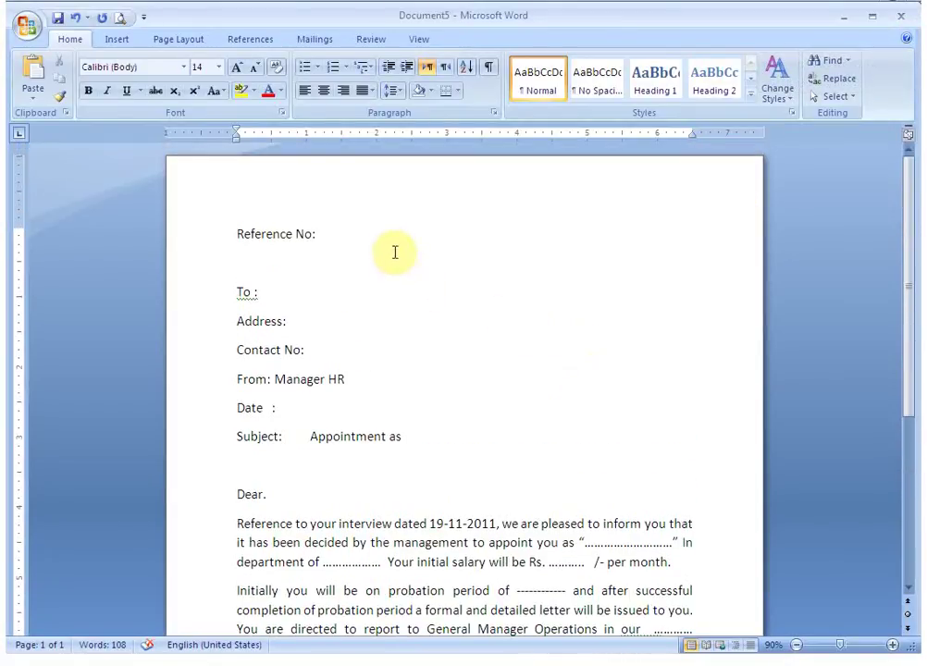
click(395, 235)
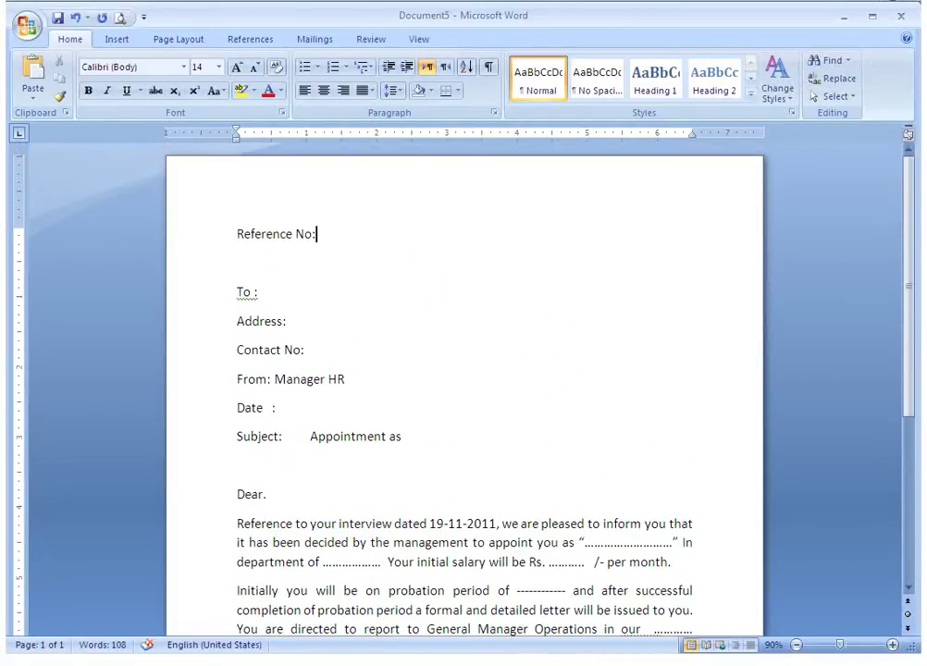
click(313, 41)
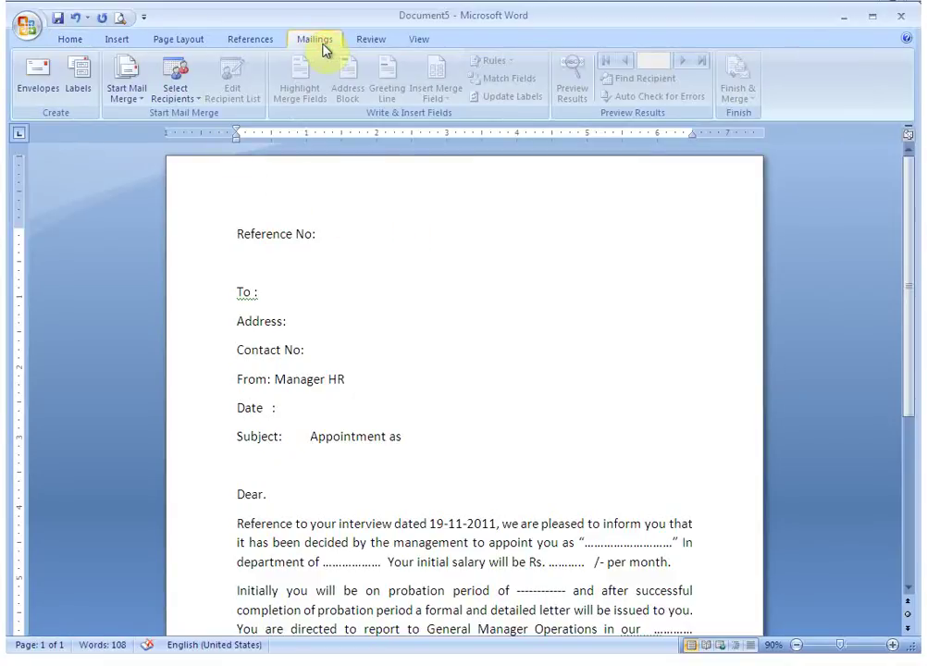
click(136, 105)
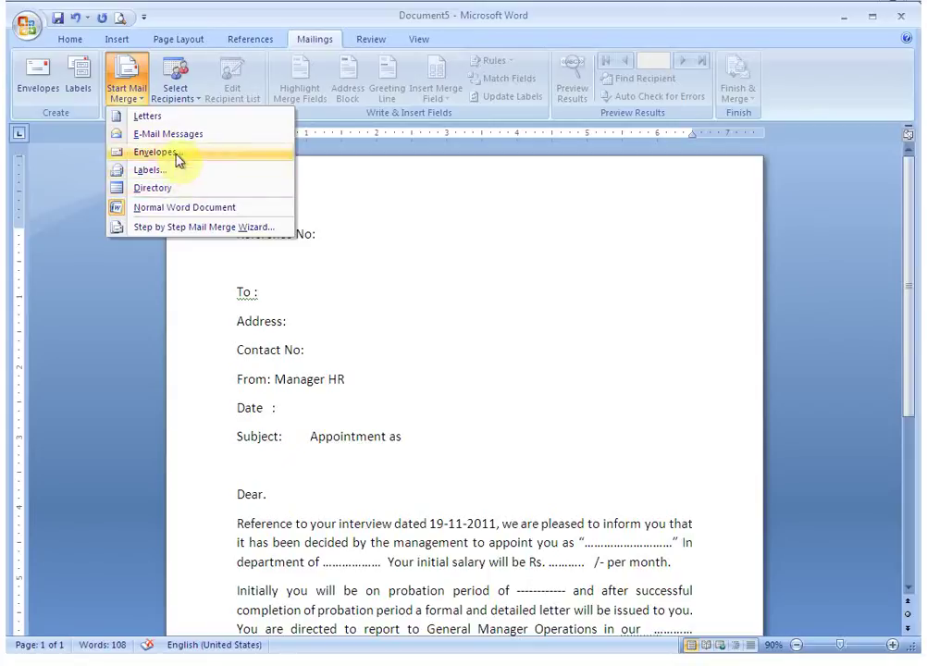
Step: Run the Step by Step Mail Merge Wizard for Letters from the current document, up to Select recipients
click(205, 231)
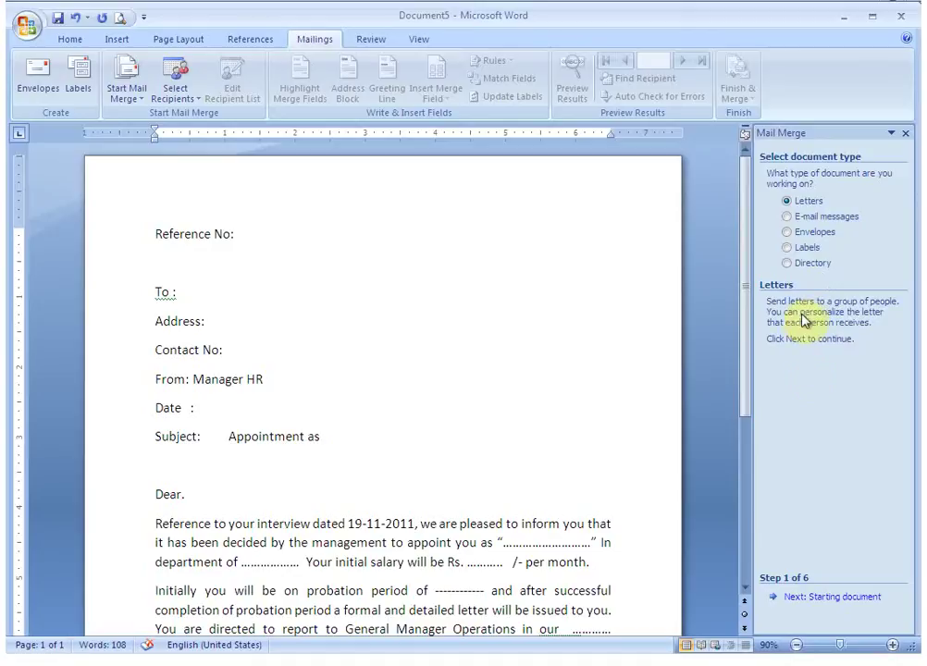
click(840, 598)
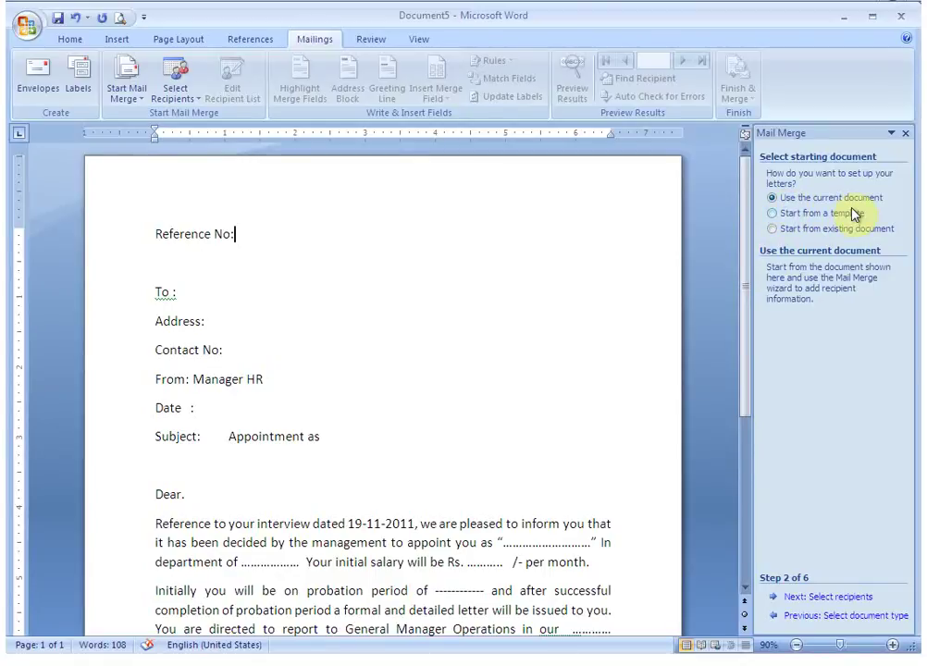
click(833, 597)
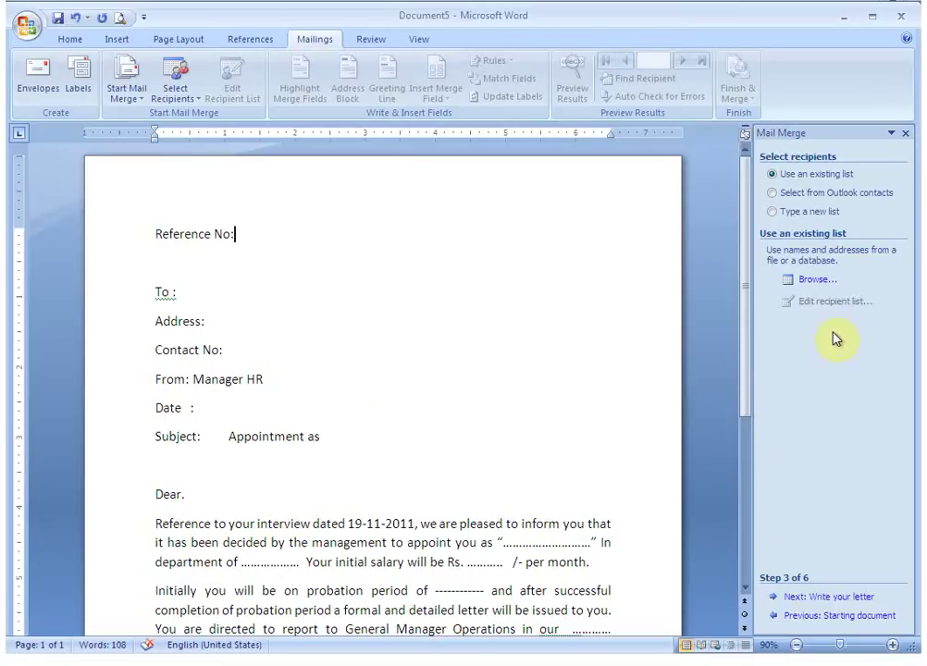
click(824, 281)
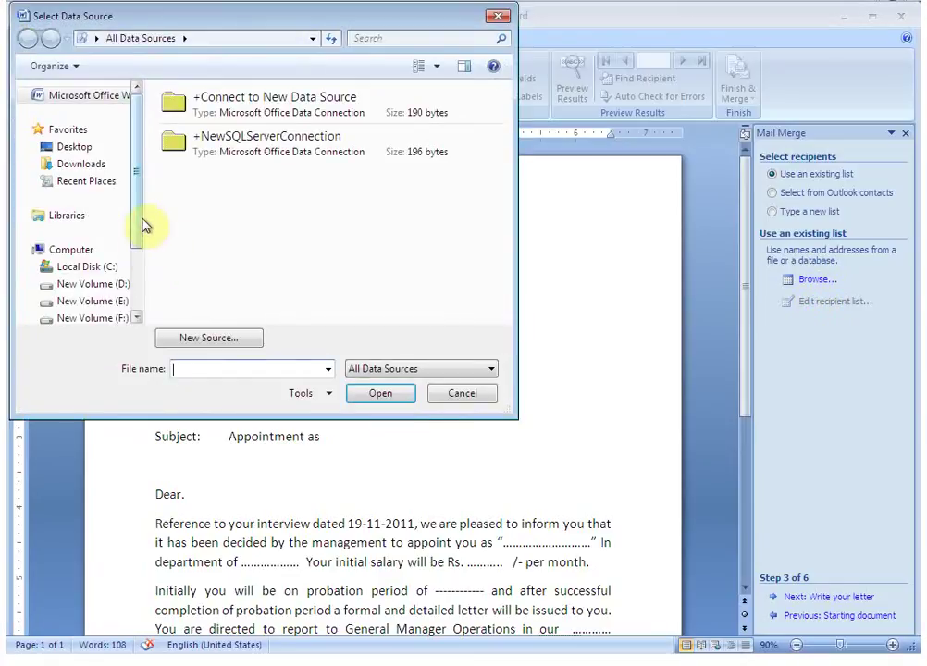
Step: Pick Sheet1$ of Data.xlsx in D:\Mail Merge as the recipient list
scroll(141, 257, down, 1)
scroll(102, 263, up, 1)
click(93, 262)
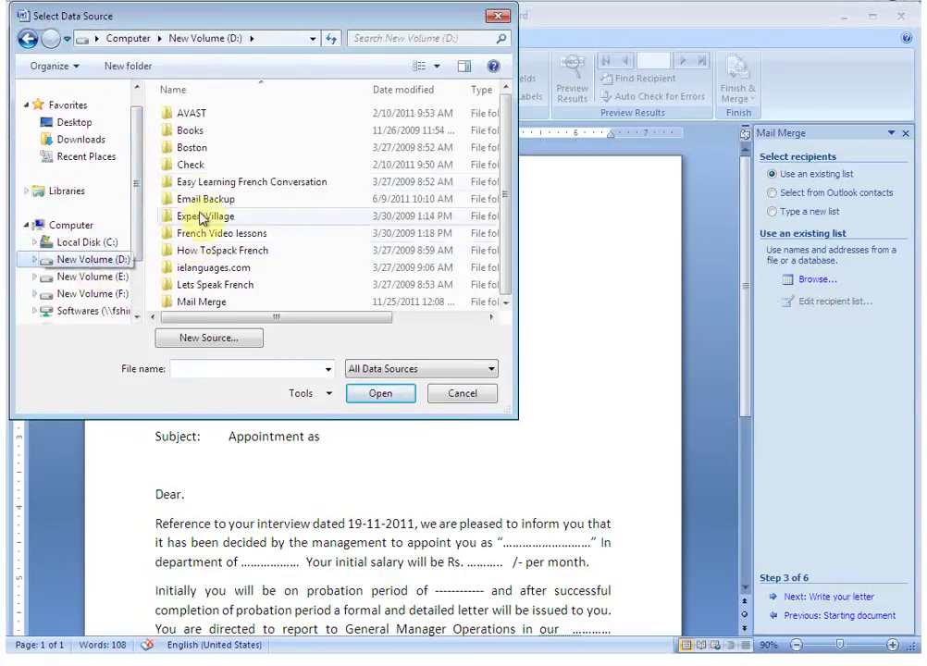
double_click(202, 308)
double_click(176, 115)
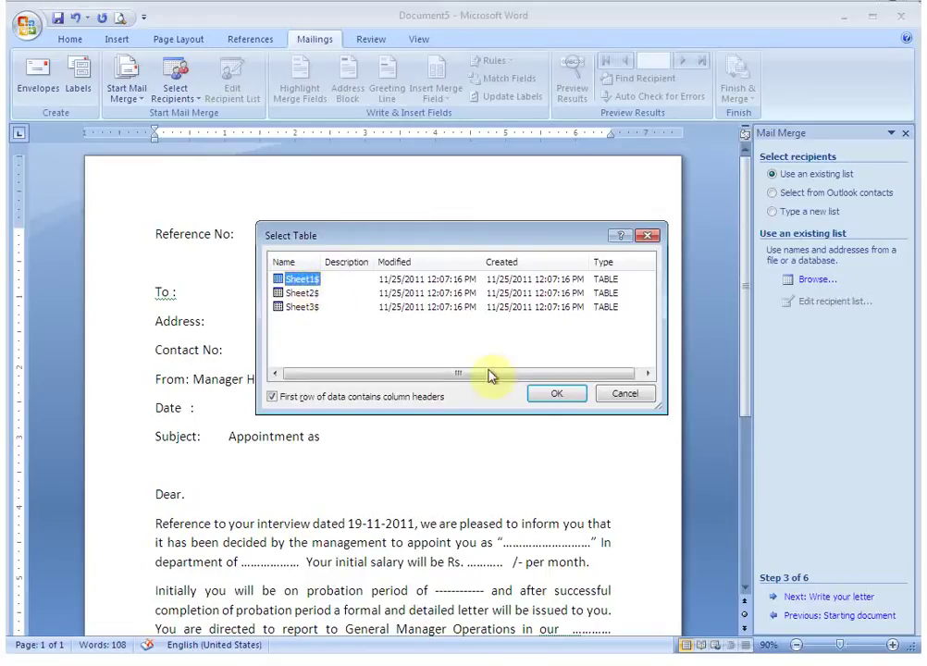
click(558, 398)
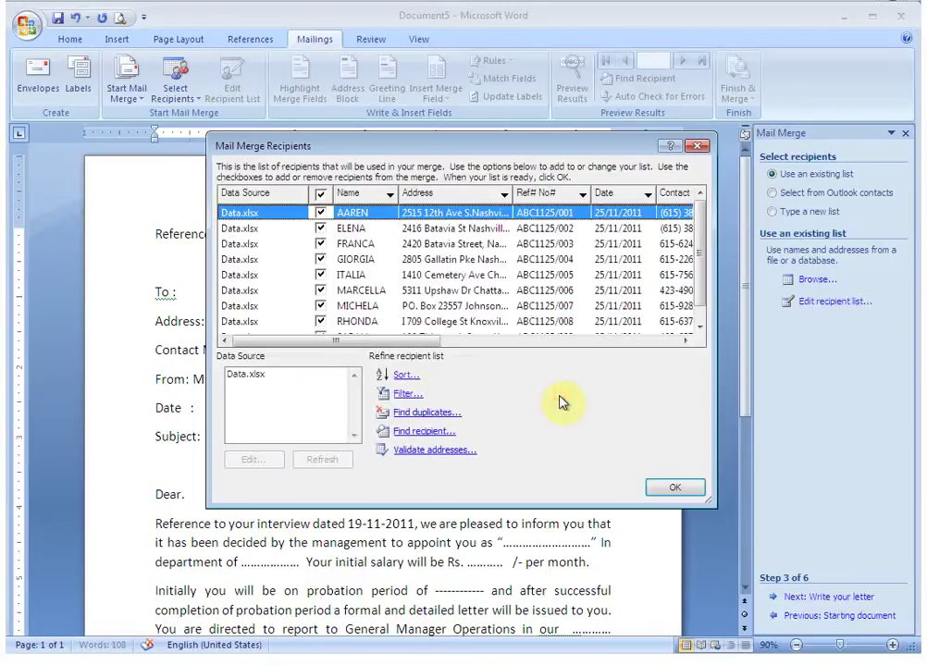
Step: Check the nine Data.xlsx recipients, keep all of them selected, and accept the list
mouse_move(352, 344)
mouse_down()
mouse_move(489, 361)
mouse_move(306, 356)
mouse_up()
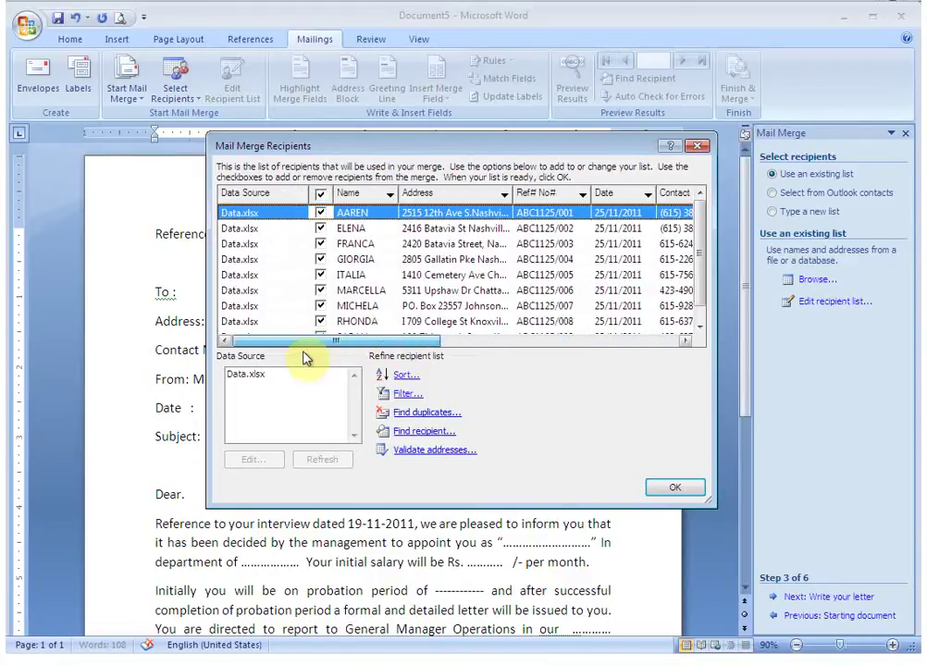
click(703, 291)
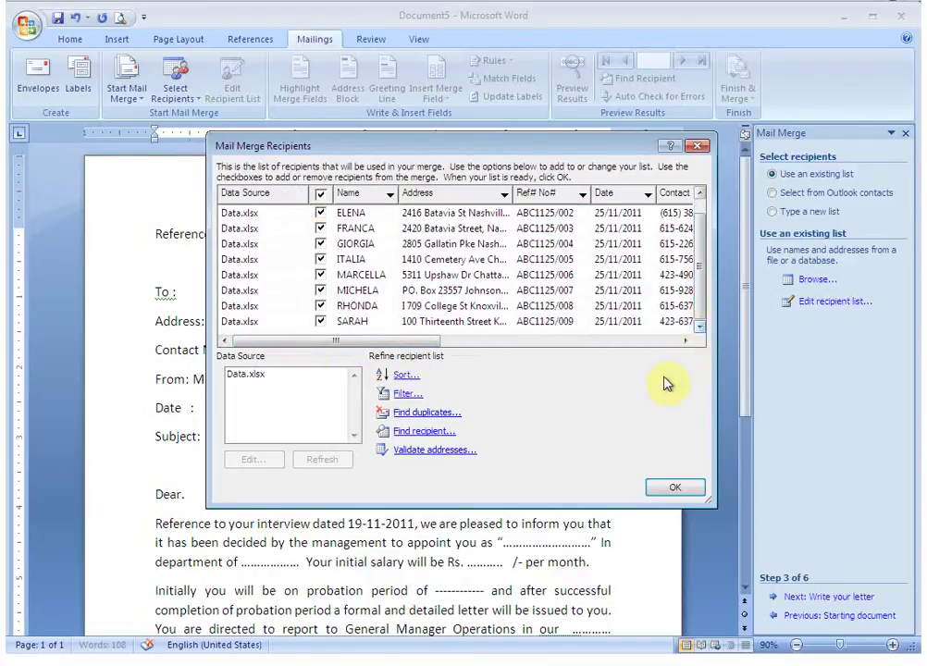
click(686, 490)
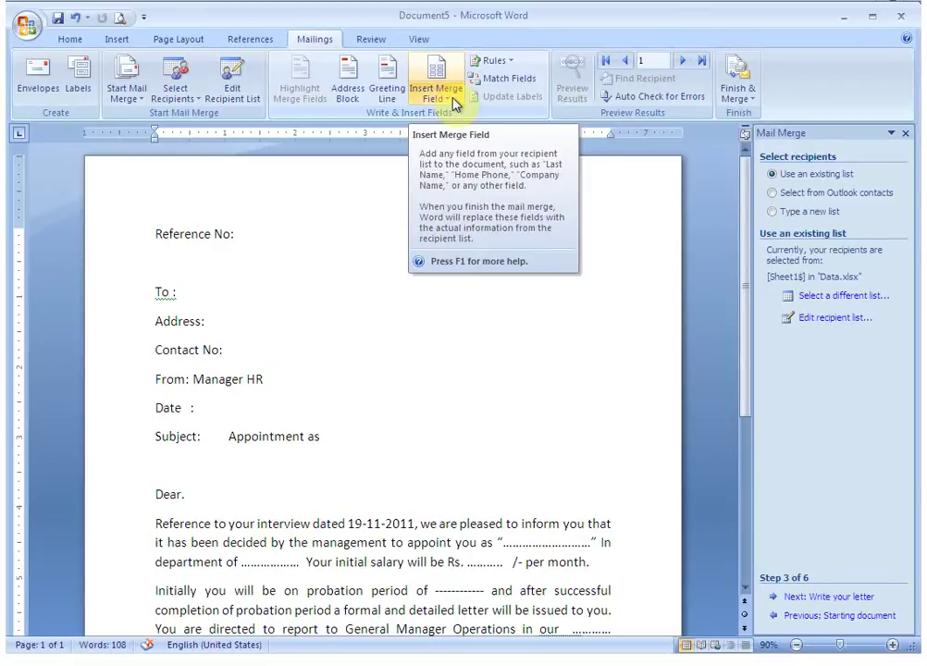
click(455, 105)
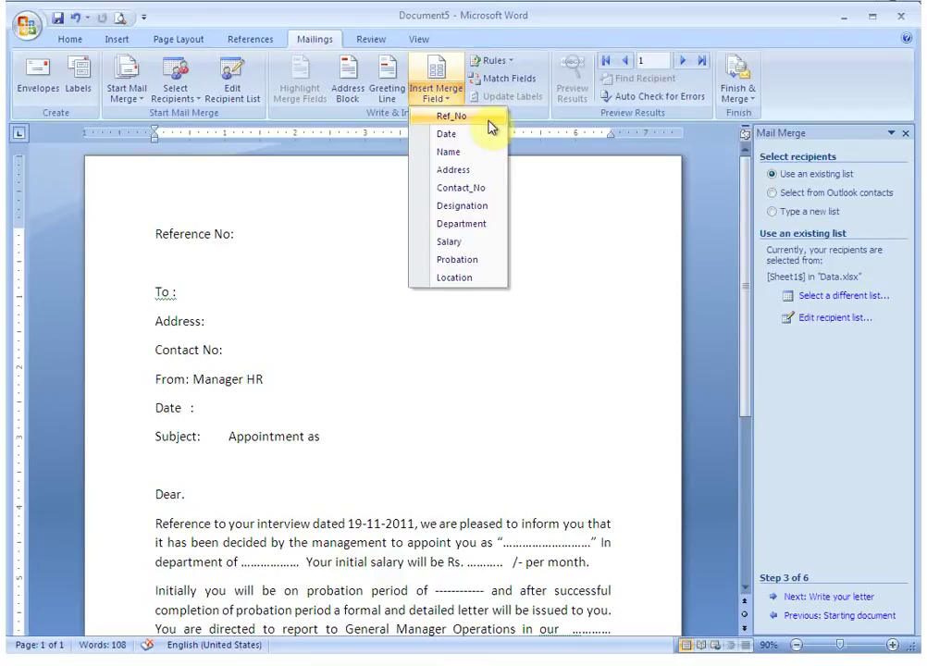
Step: Insert the Name, Address and Contact_No merge fields after To, Address and Contact No
click(259, 241)
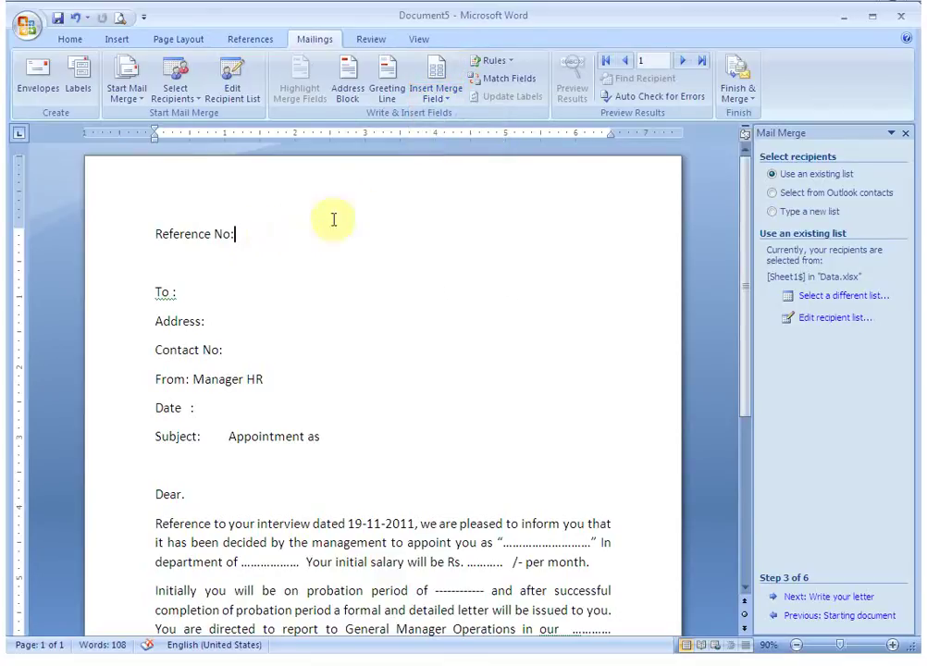
click(436, 92)
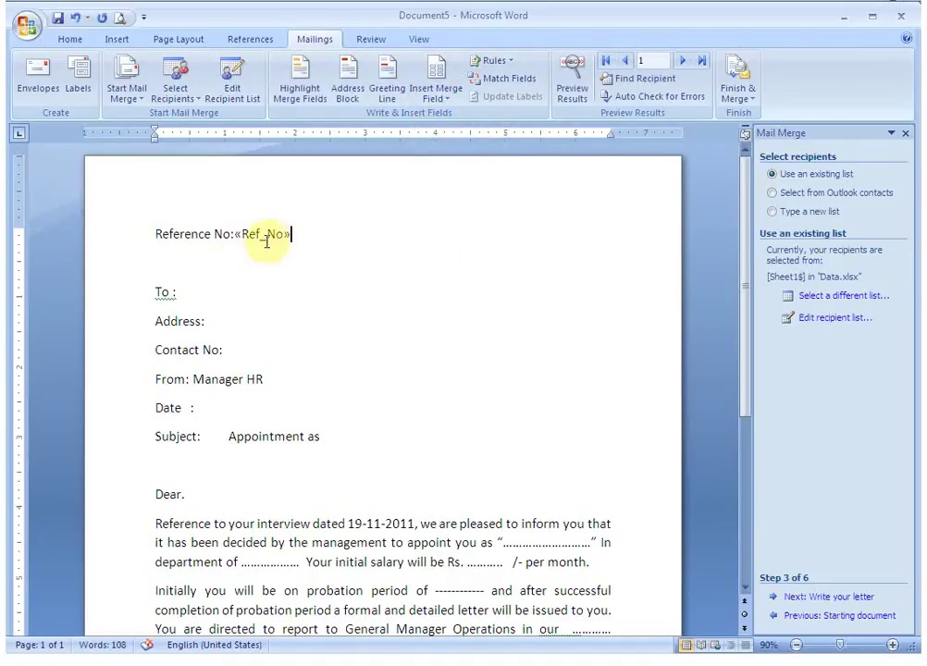
click(191, 292)
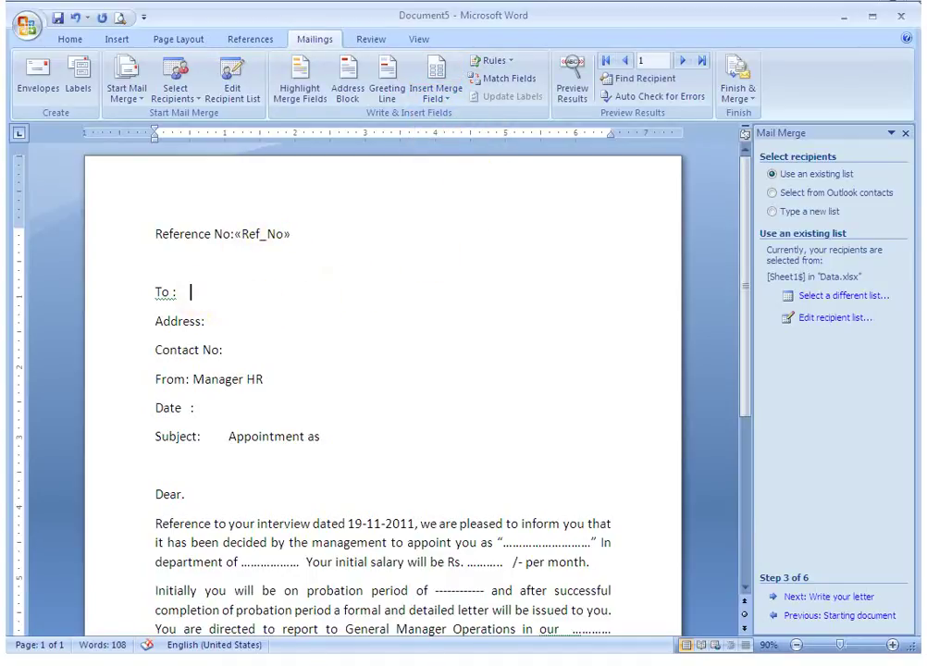
click(184, 294)
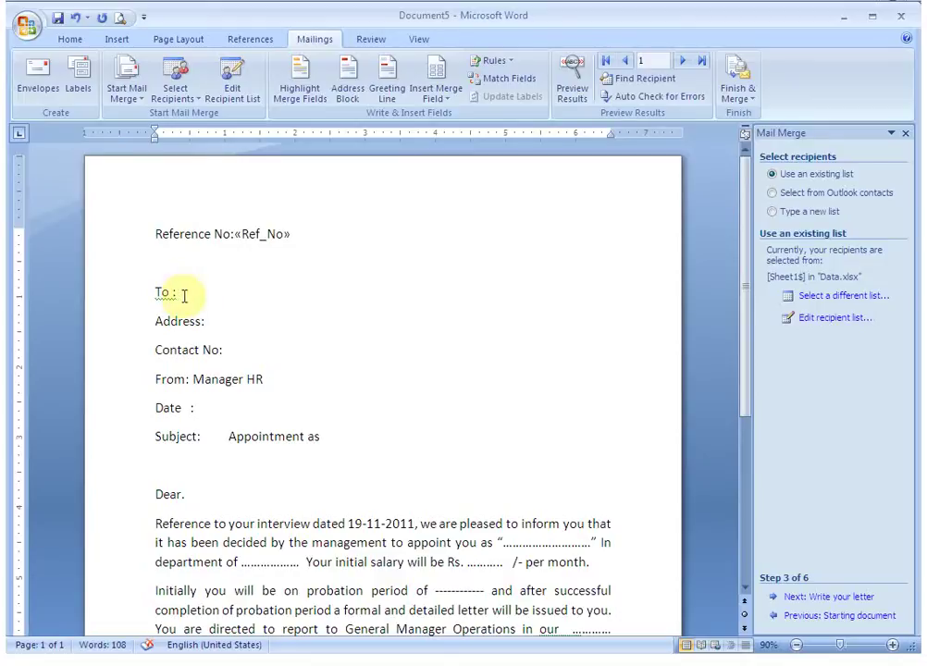
click(441, 98)
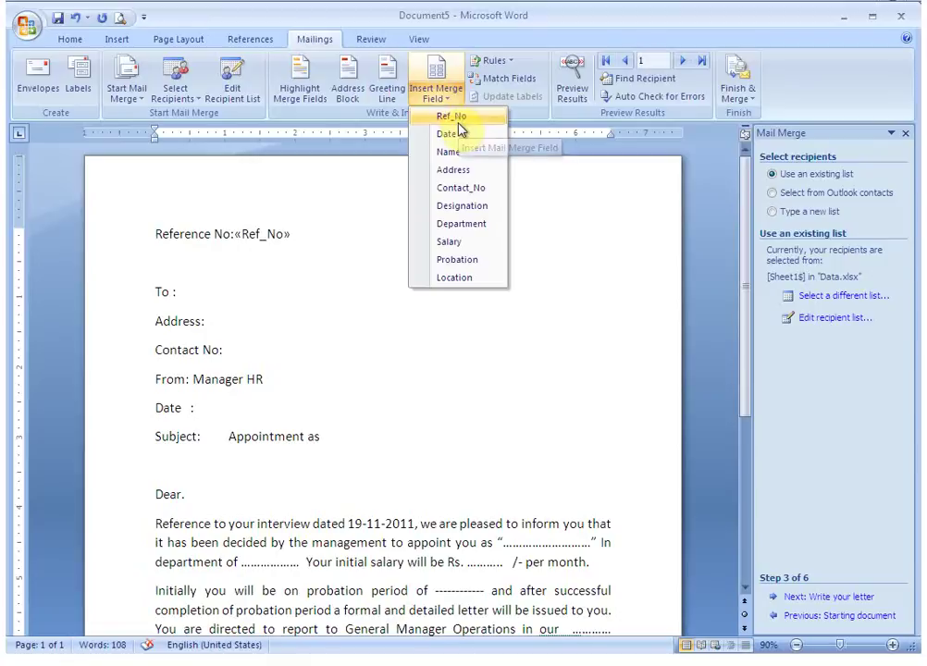
click(470, 153)
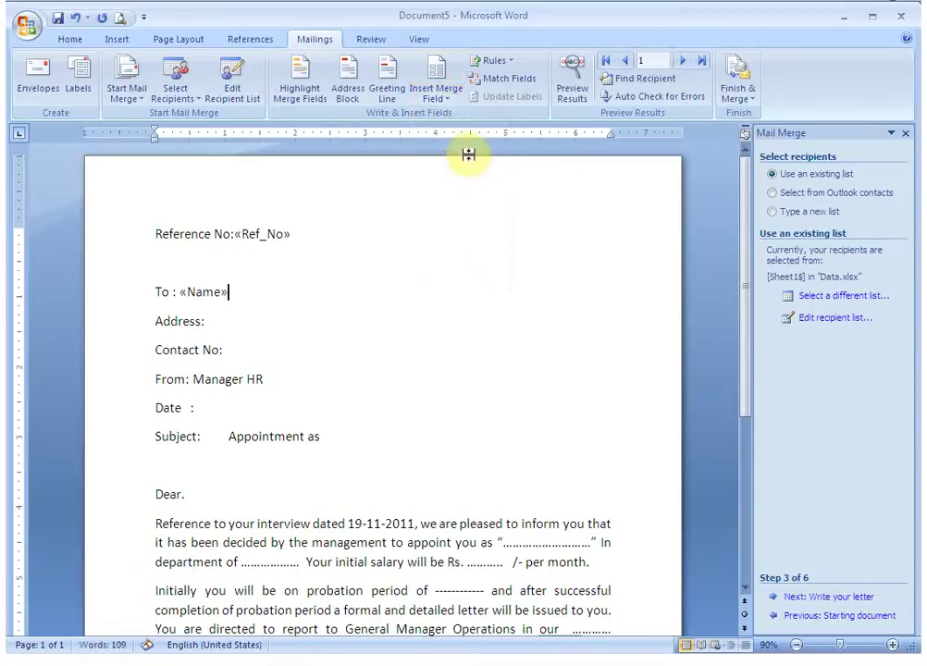
click(230, 321)
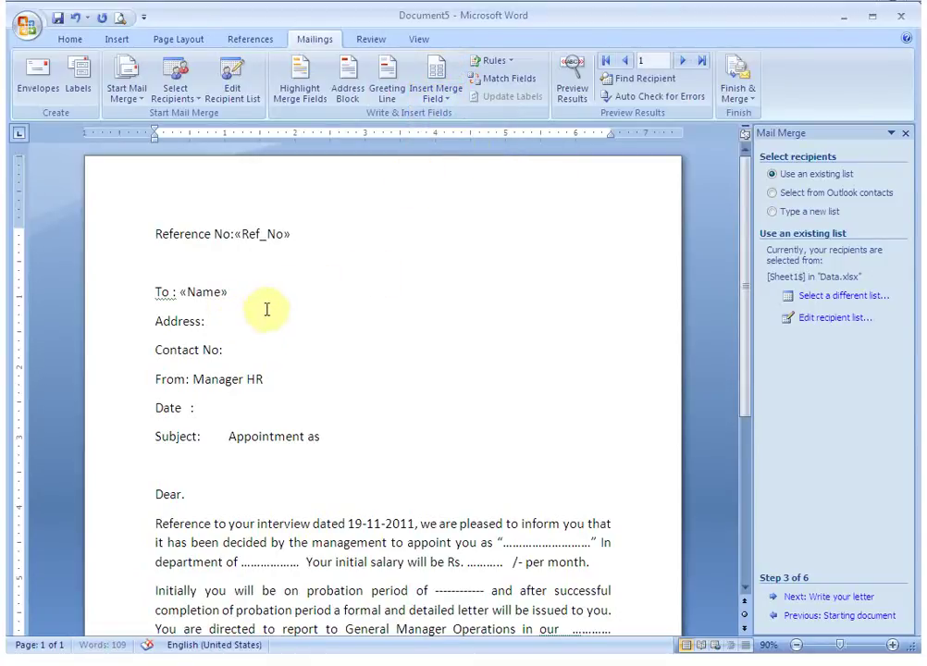
click(435, 92)
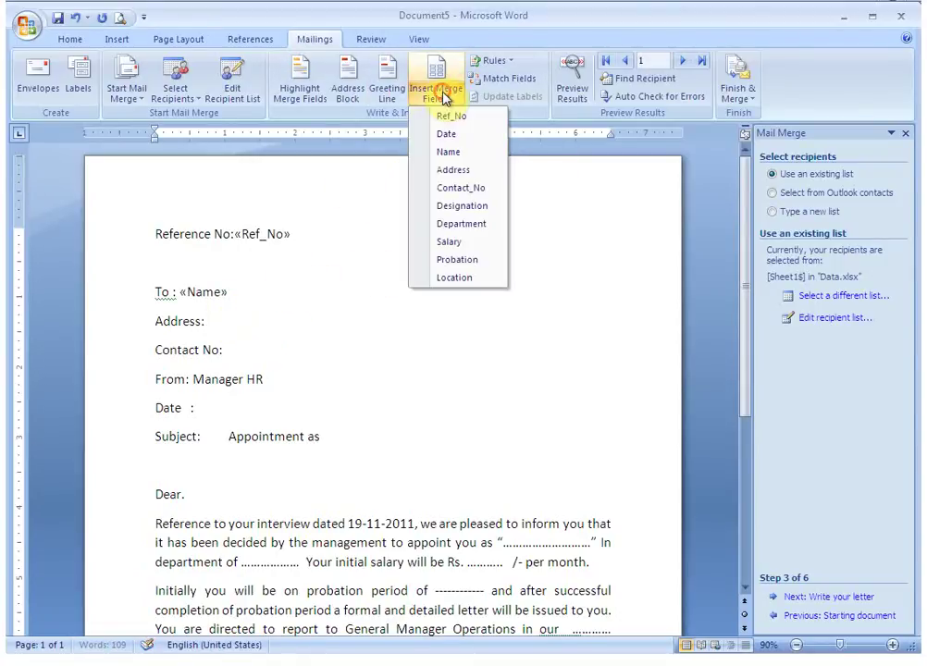
click(453, 171)
click(245, 346)
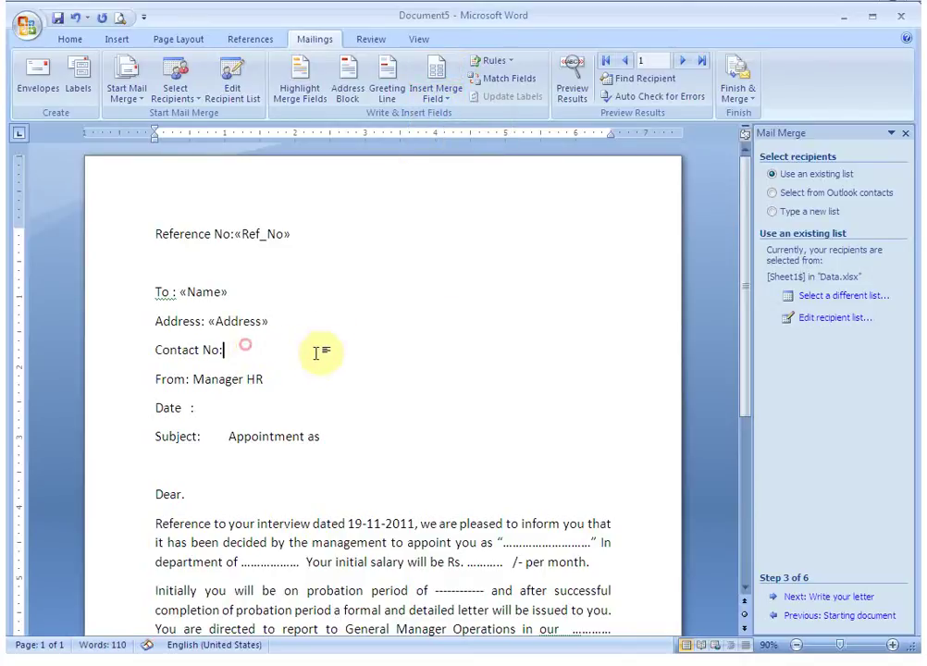
click(435, 92)
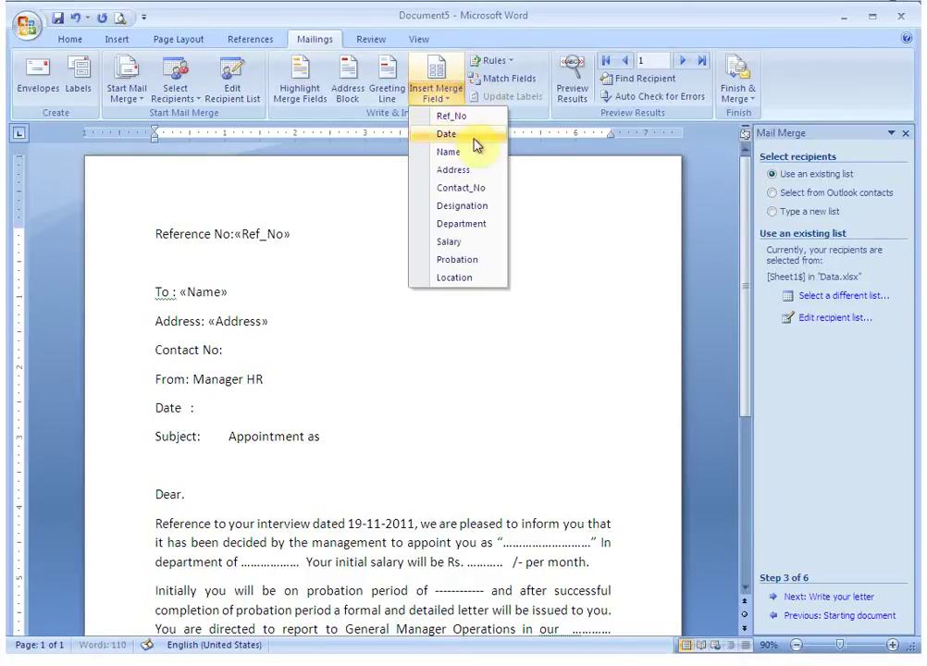
click(487, 189)
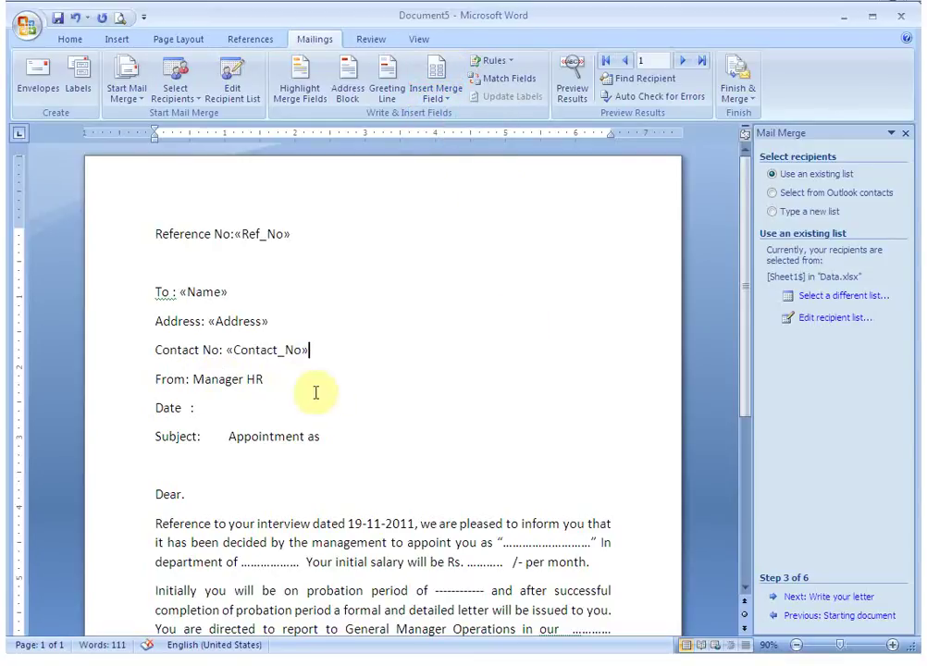
Step: Insert Date after Date, Designation in the subject line, and Name after Dear
click(224, 408)
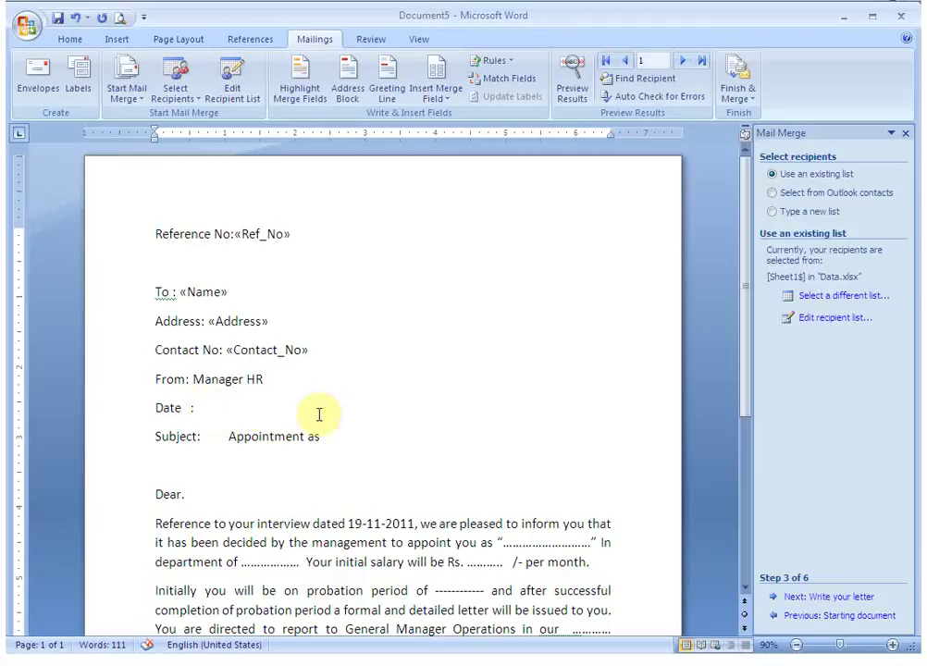
click(436, 97)
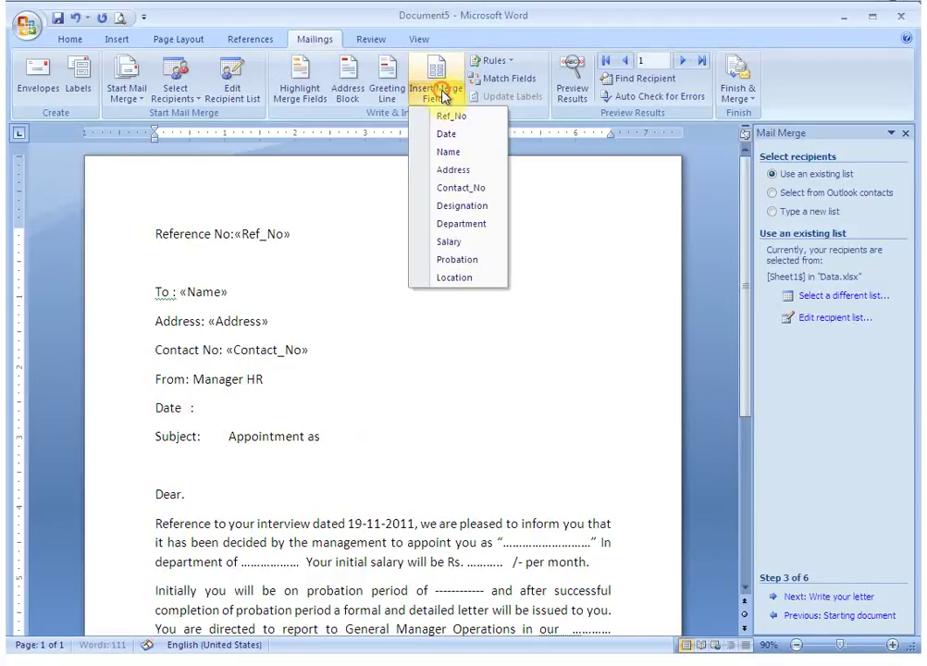
click(470, 136)
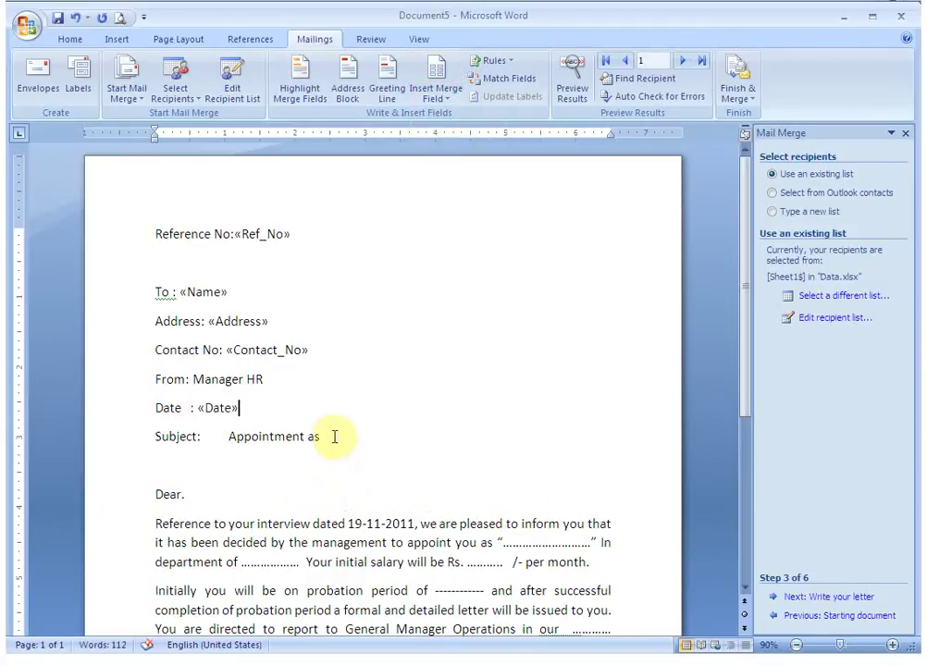
click(331, 437)
click(436, 96)
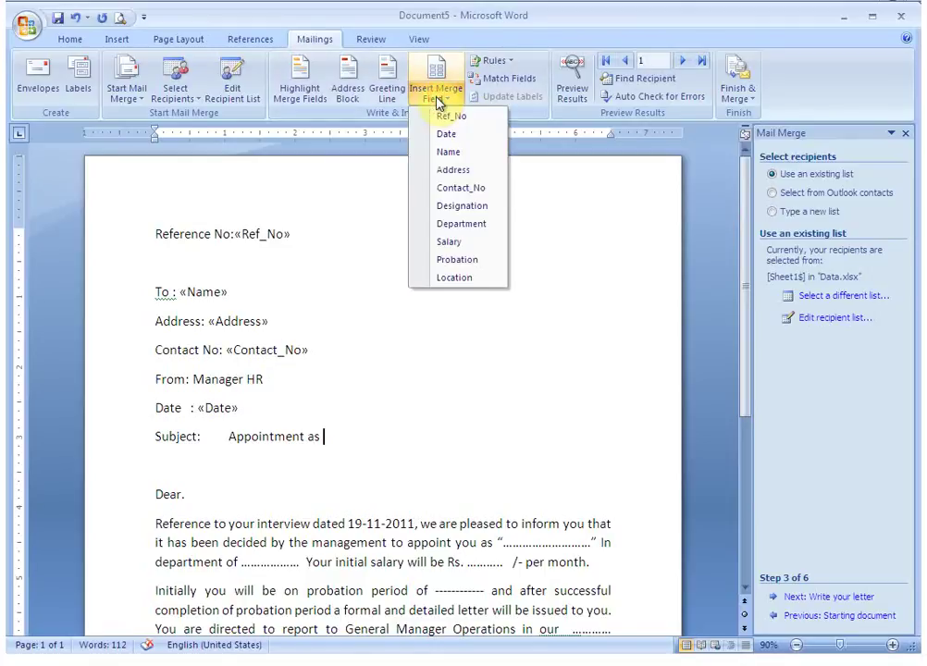
click(496, 211)
scroll(471, 399, down, 3)
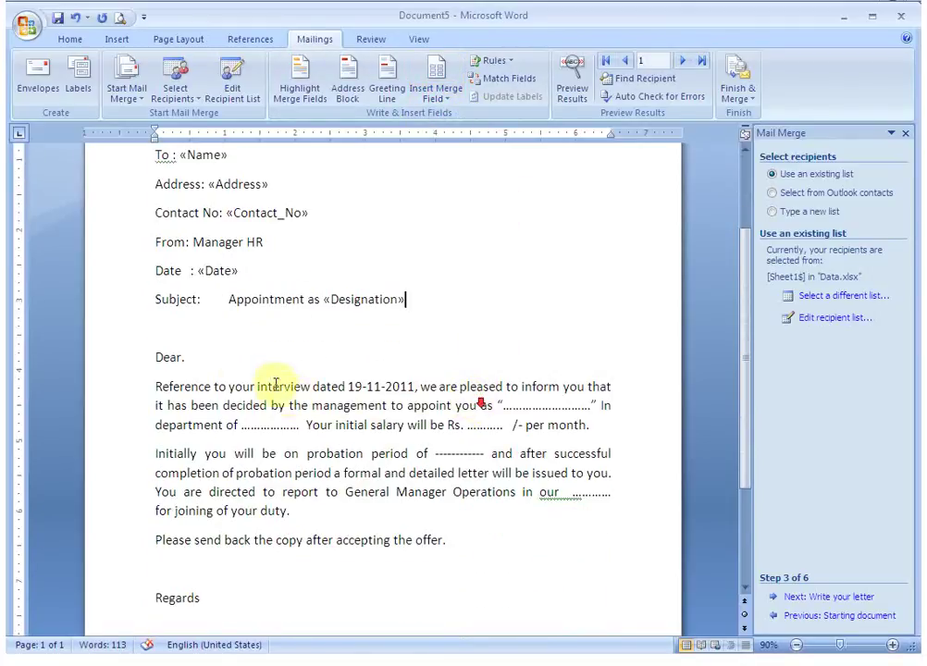
click(302, 361)
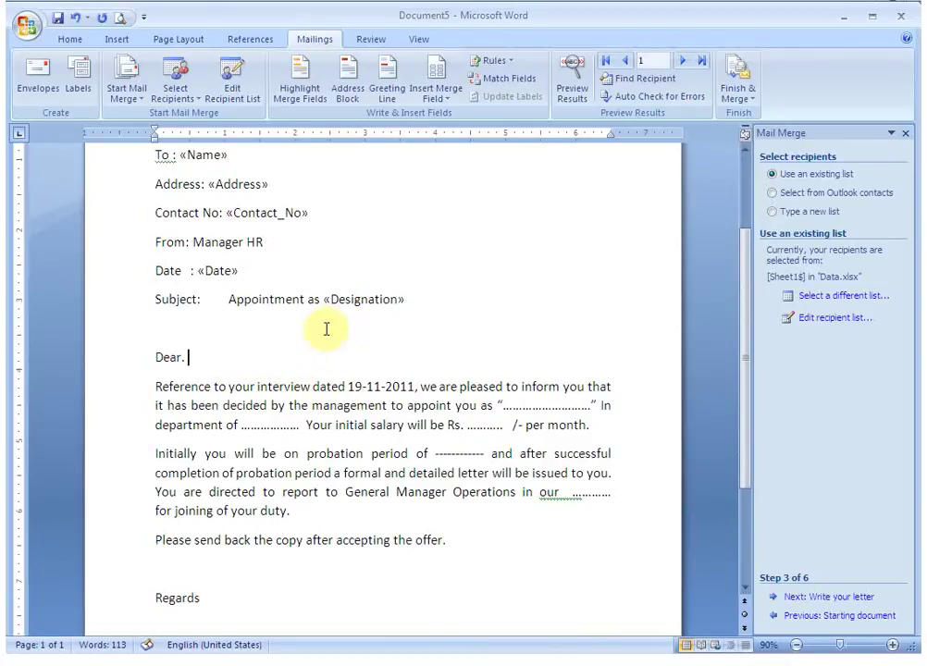
click(439, 88)
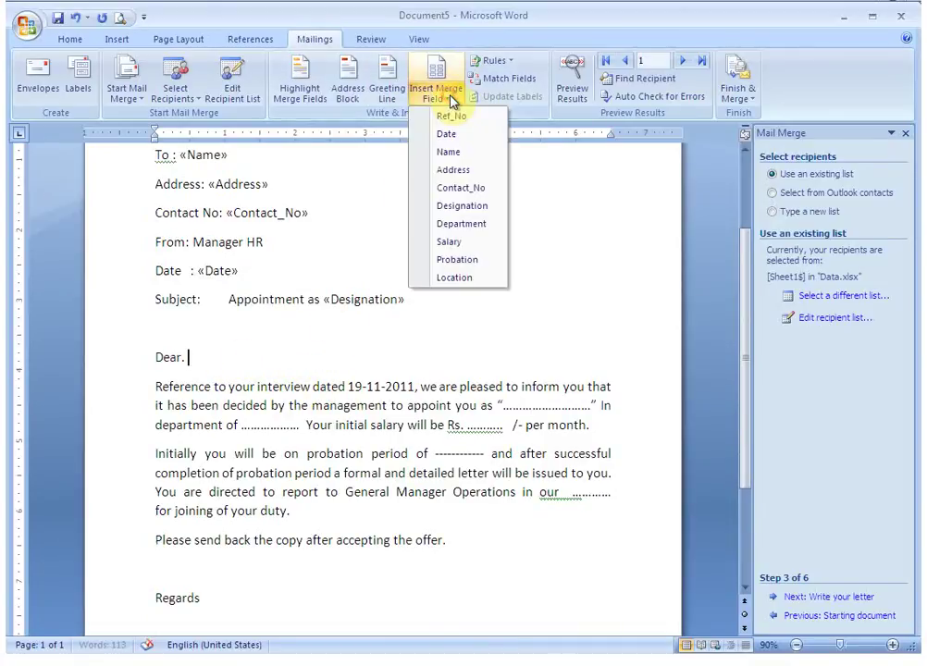
click(464, 157)
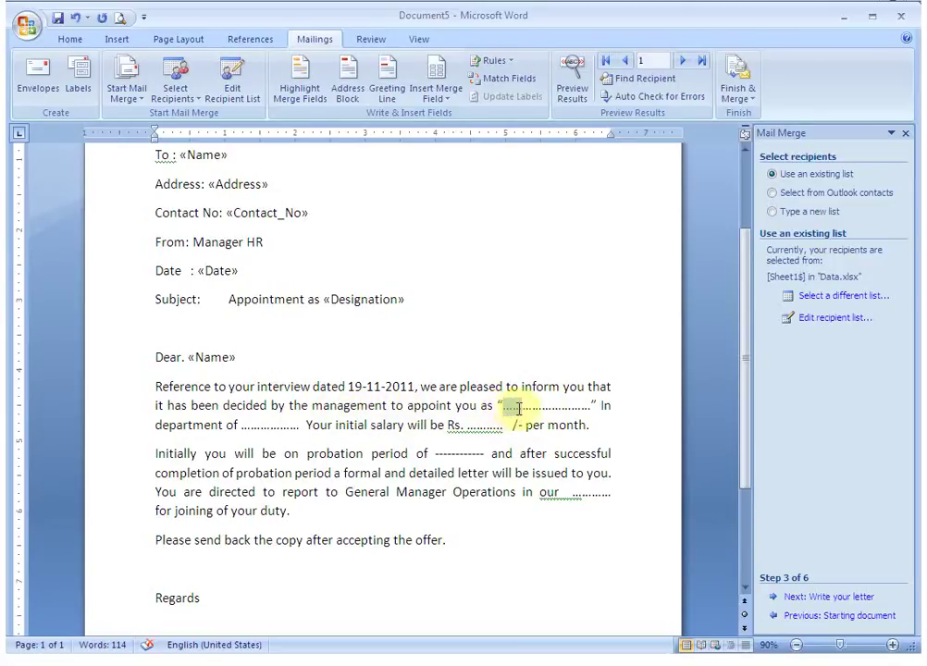
drag(519, 408, 589, 410)
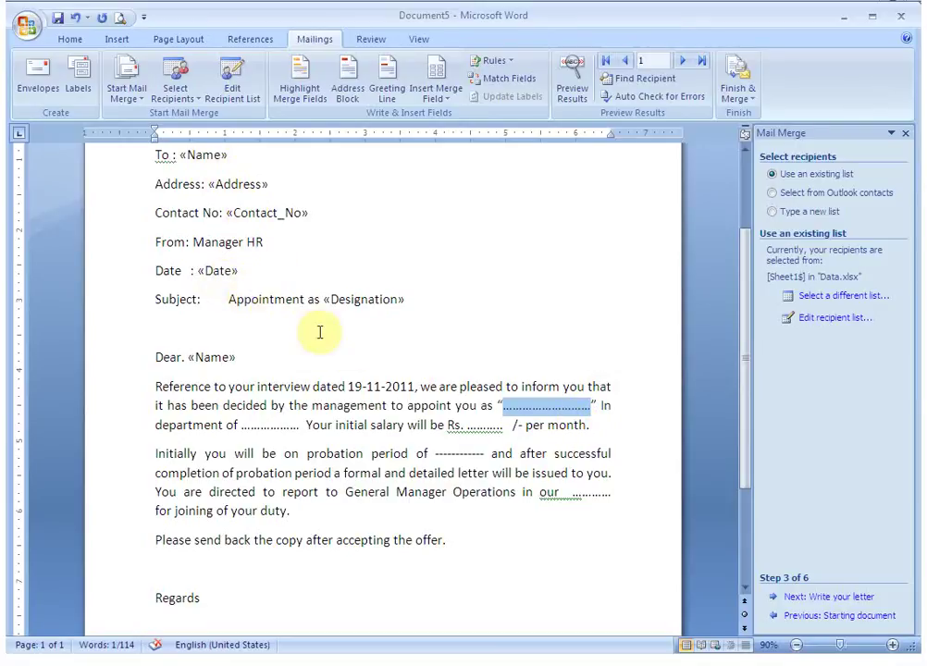
Step: Replace the body's dotted blanks with the Designation, Department and Salary merge fields
click(436, 95)
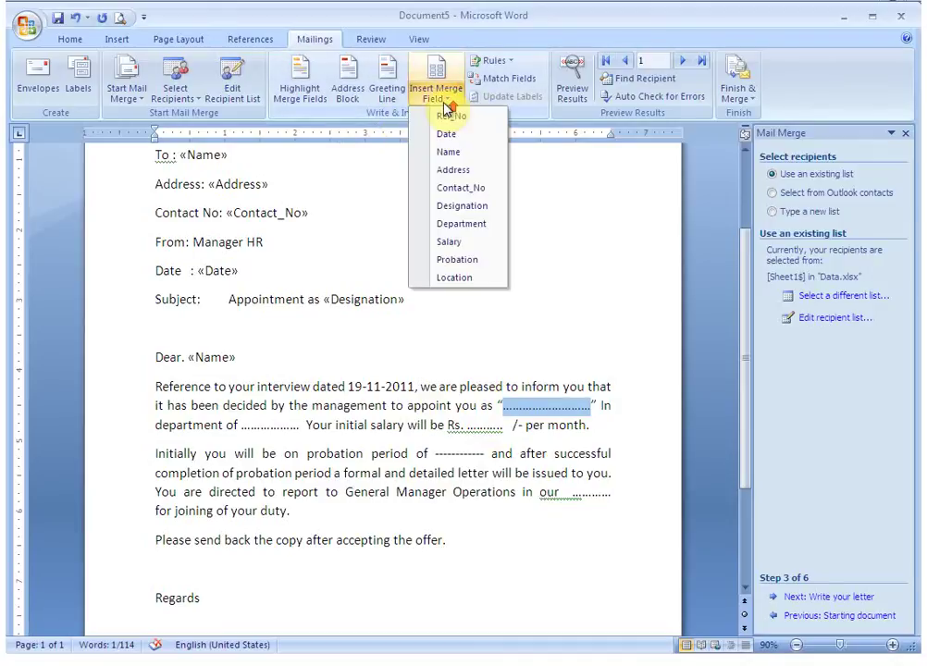
click(461, 206)
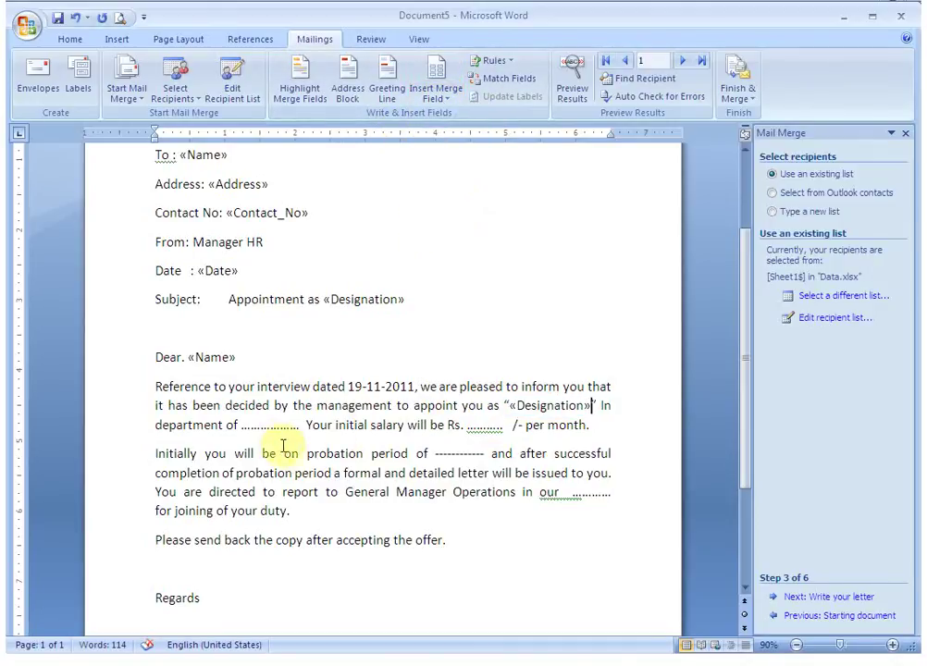
drag(300, 425, 246, 425)
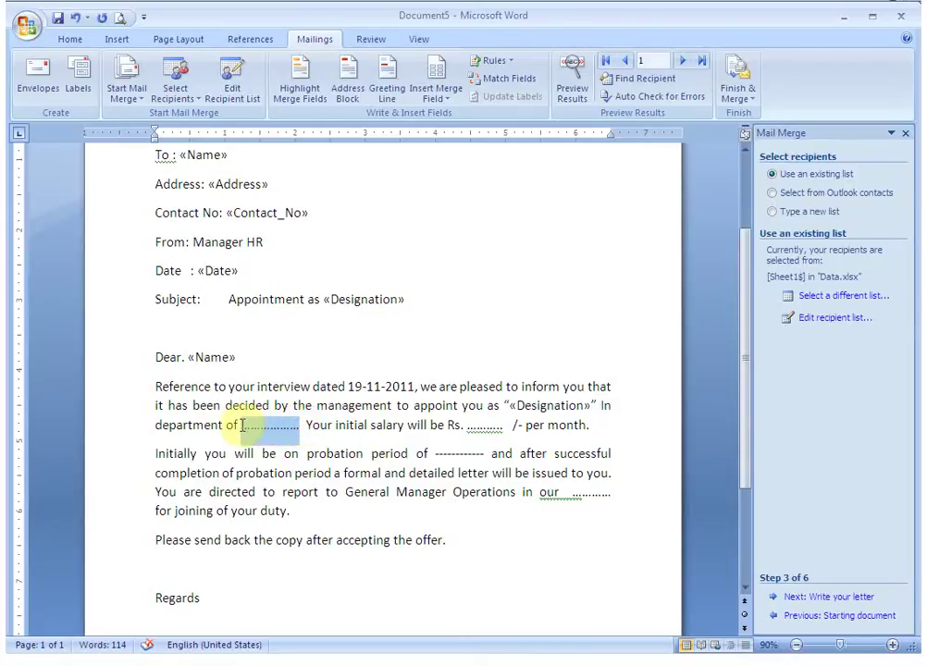
click(431, 98)
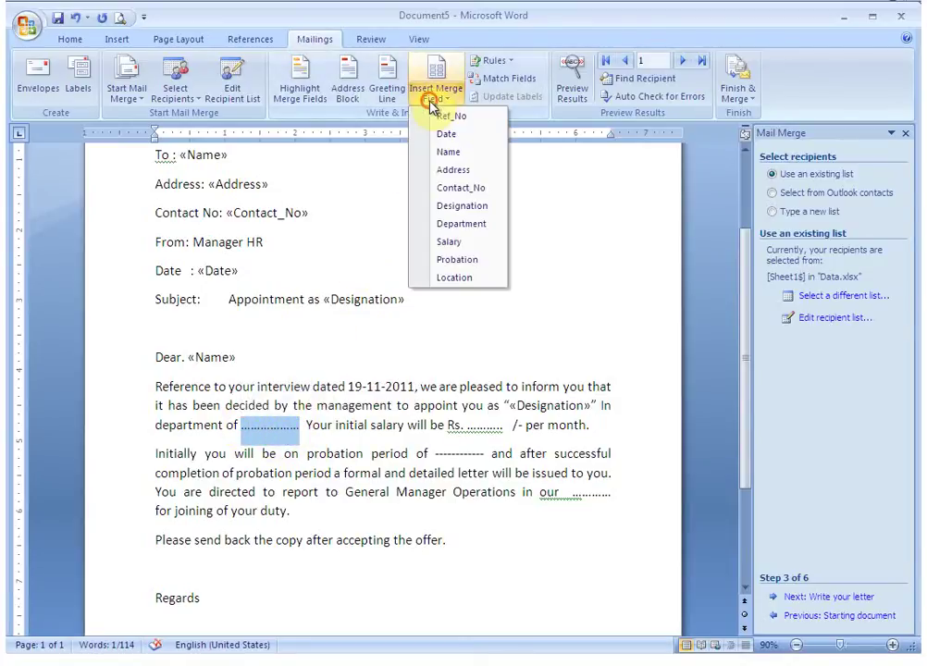
click(471, 225)
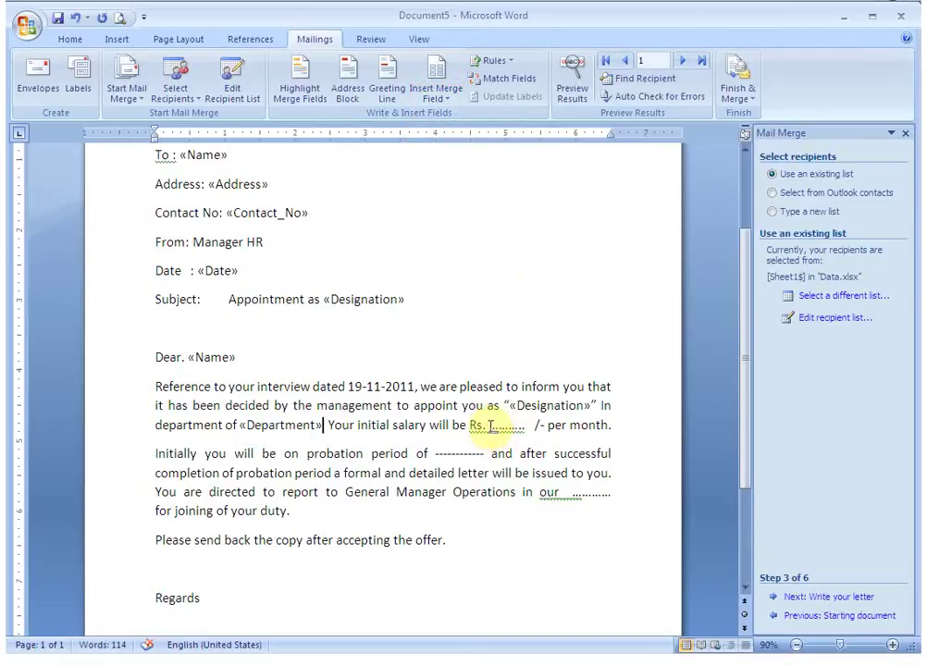
drag(495, 438, 511, 428)
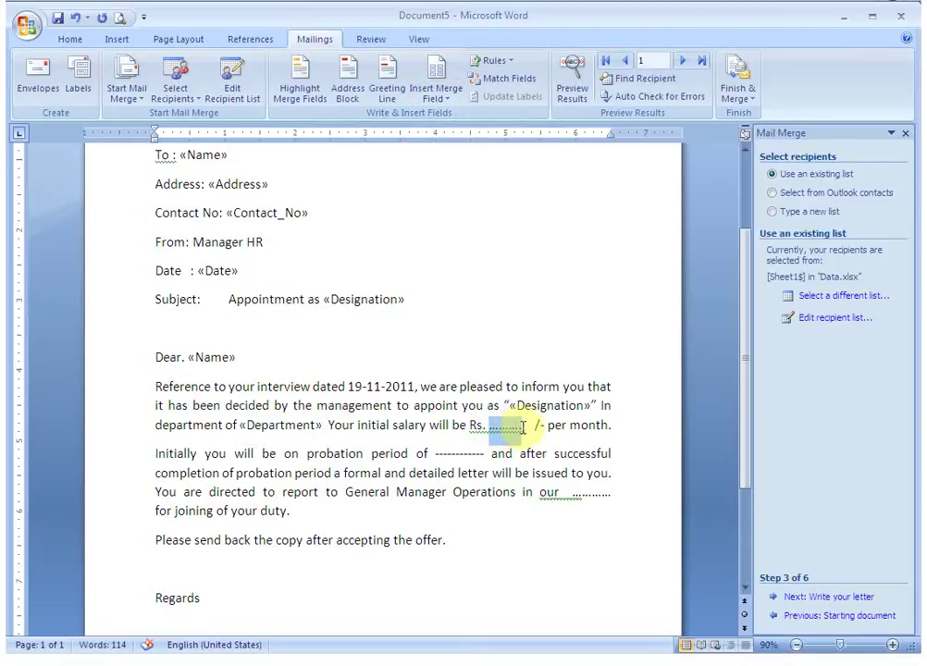
click(435, 92)
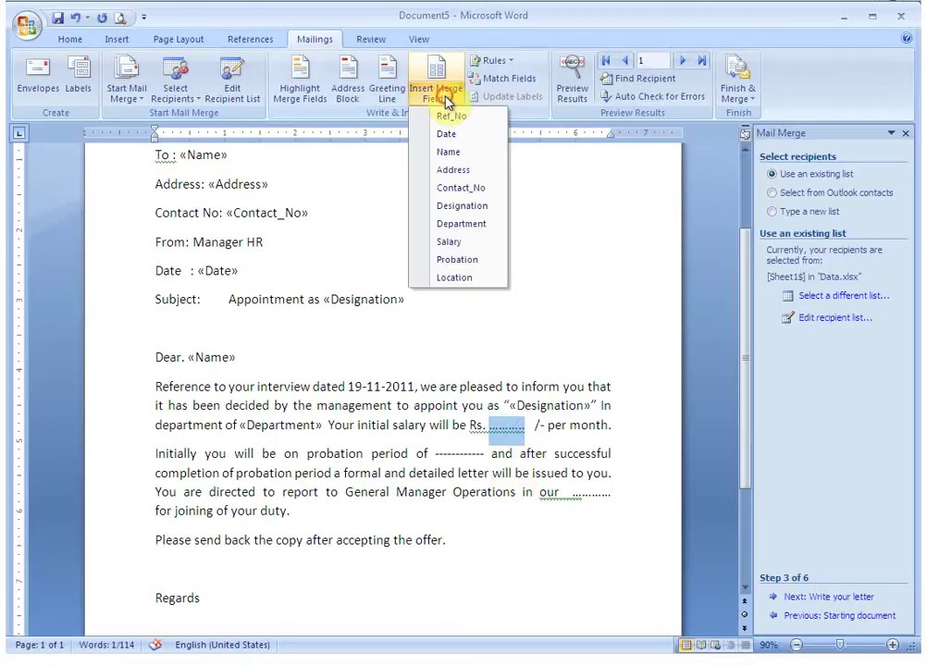
click(472, 245)
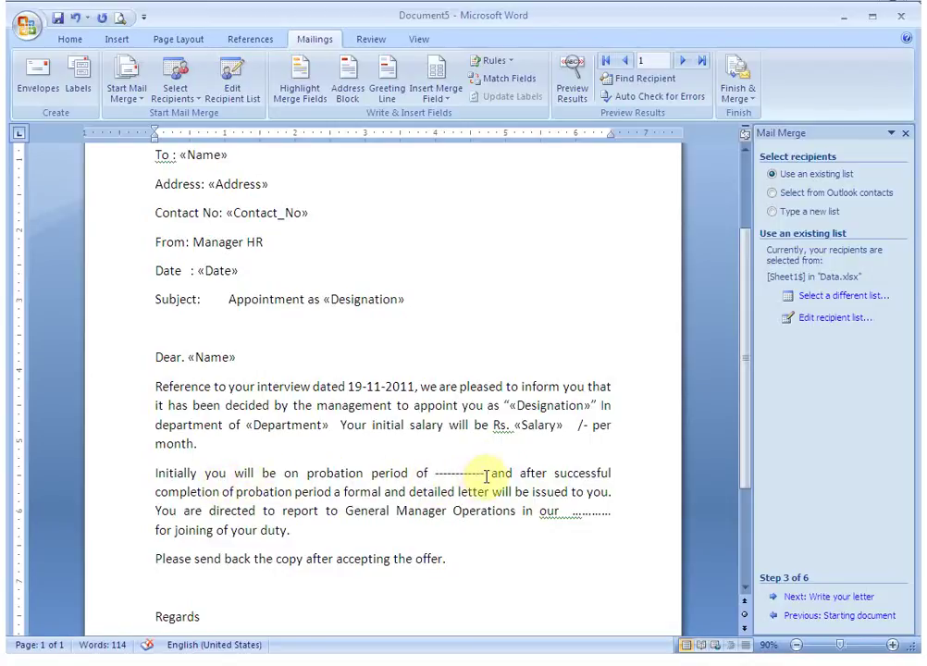
Step: Replace the probation and joining-sentence blanks with Probation and Location fields, removing the extra space
drag(483, 473, 452, 474)
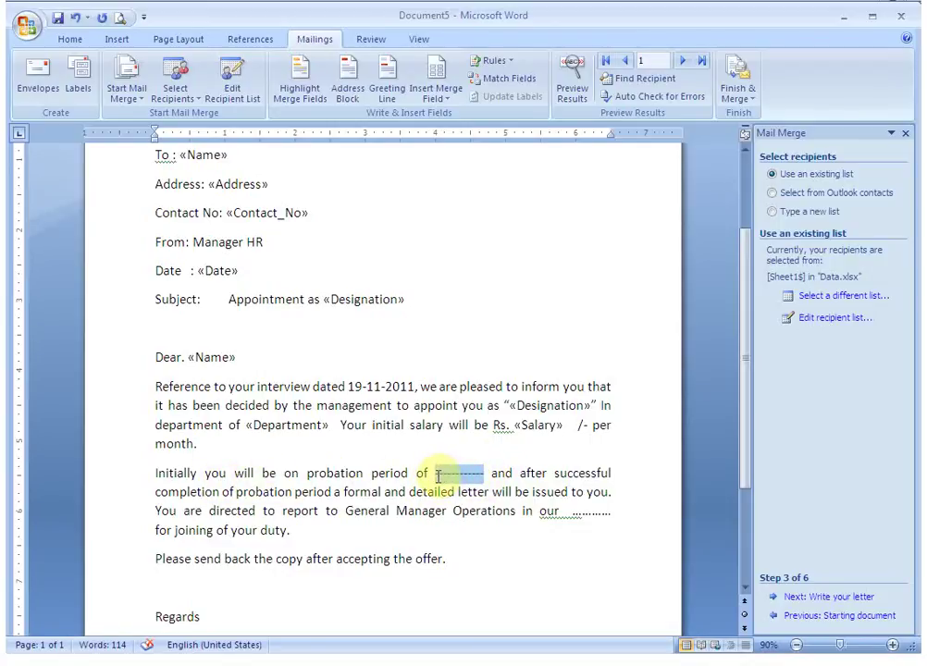
click(439, 96)
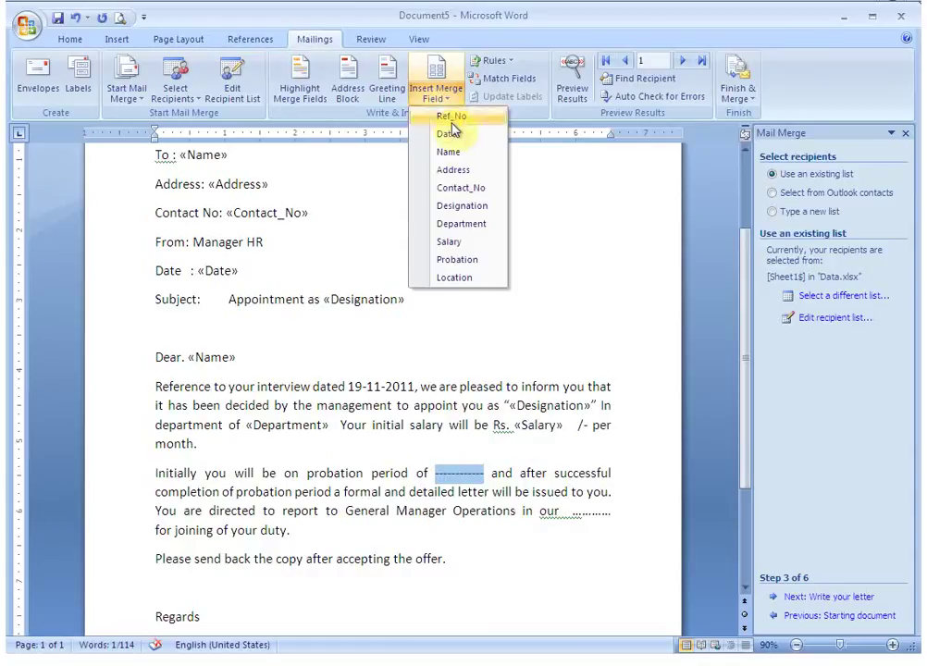
click(489, 266)
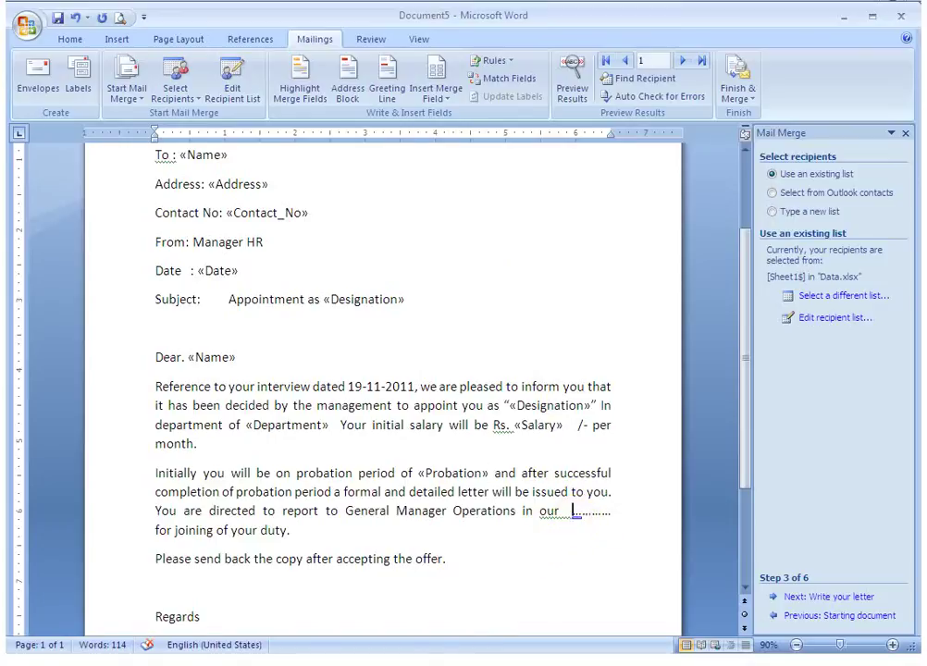
drag(573, 515, 609, 516)
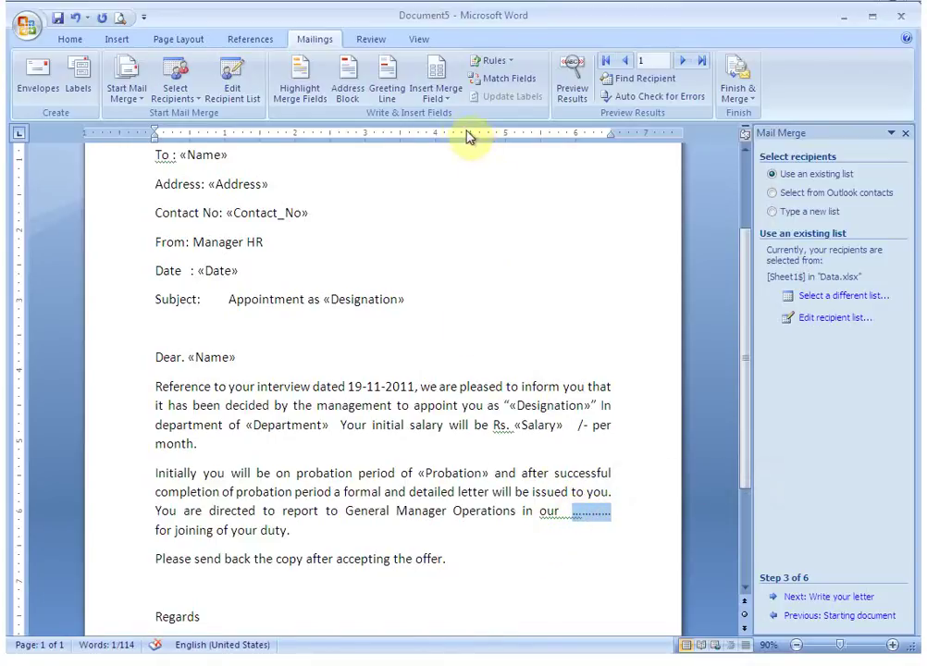
click(436, 92)
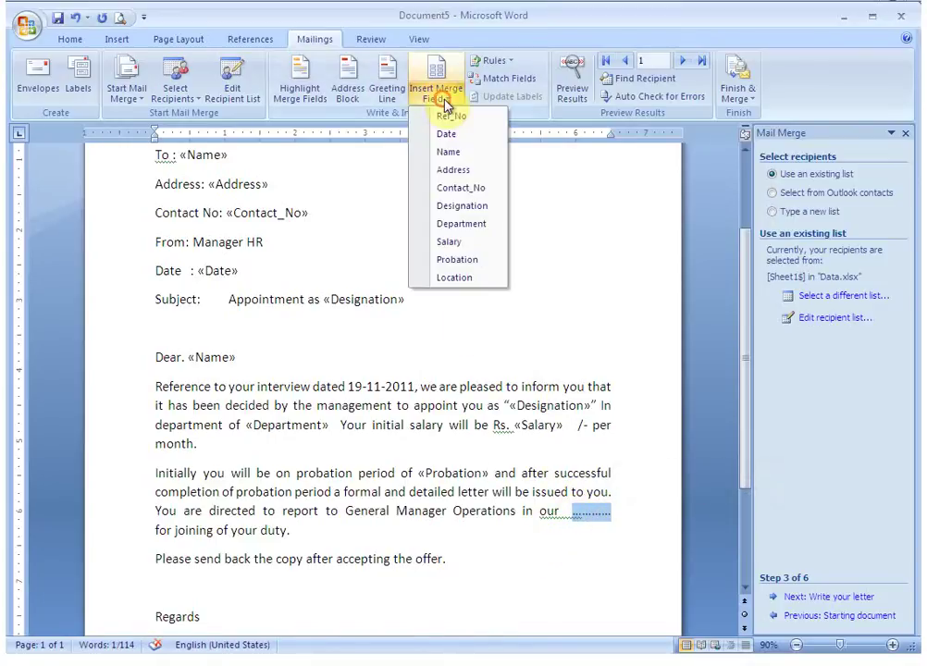
click(487, 278)
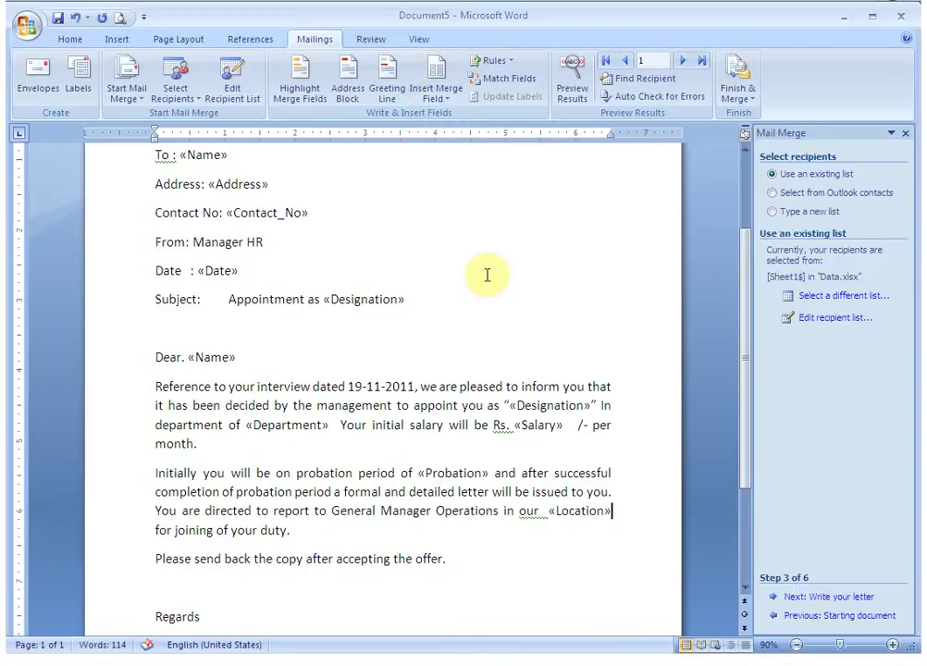
key(Left)
key(BackSpace)
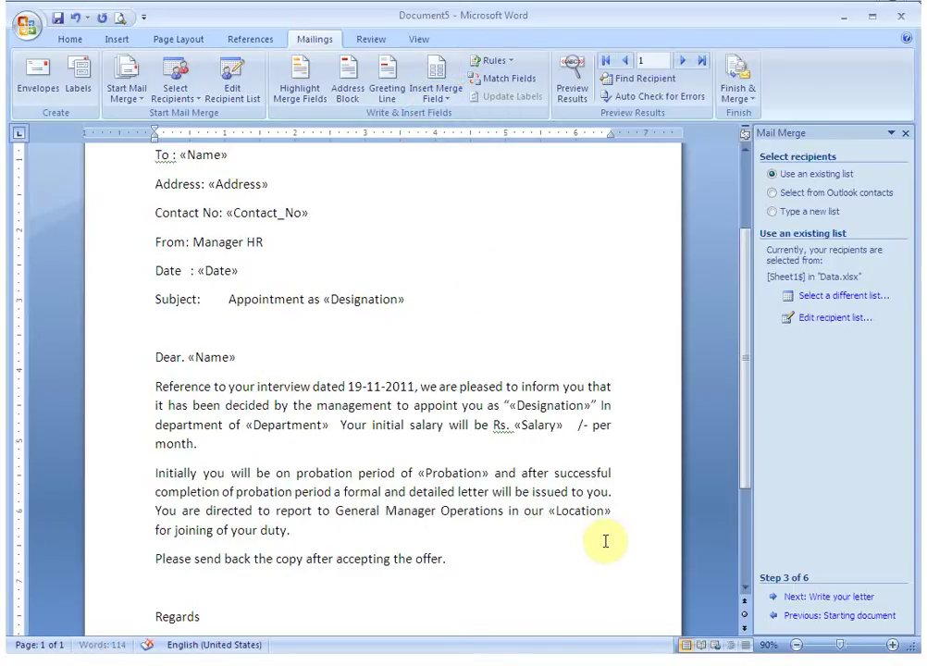
Step: Preview the merged letter filled with the first recipient AAREN's details
scroll(368, 344, down, 1)
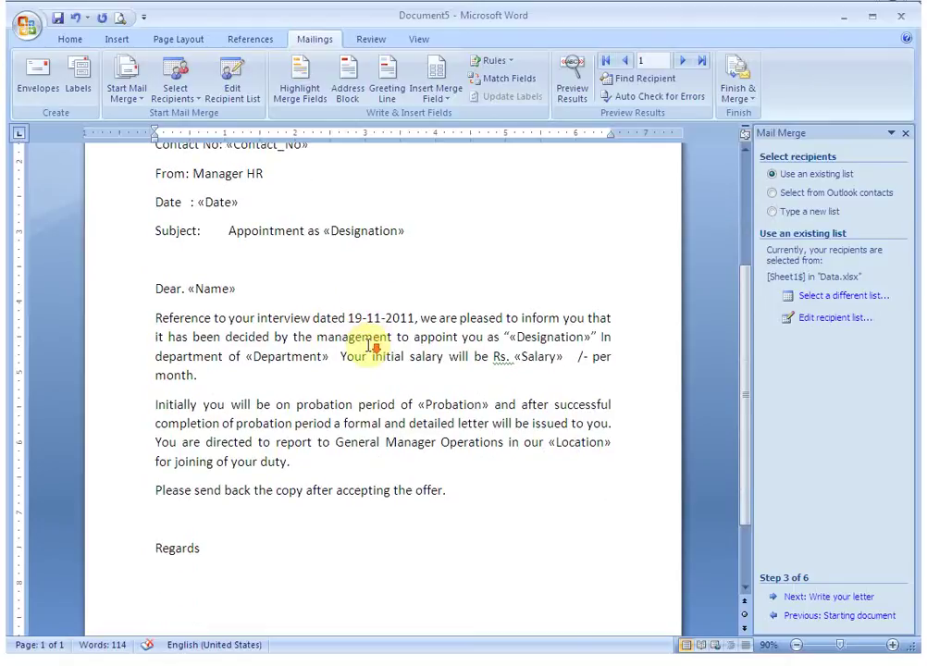
scroll(368, 344, up, 1)
scroll(370, 348, up, 1)
scroll(370, 347, up, 1)
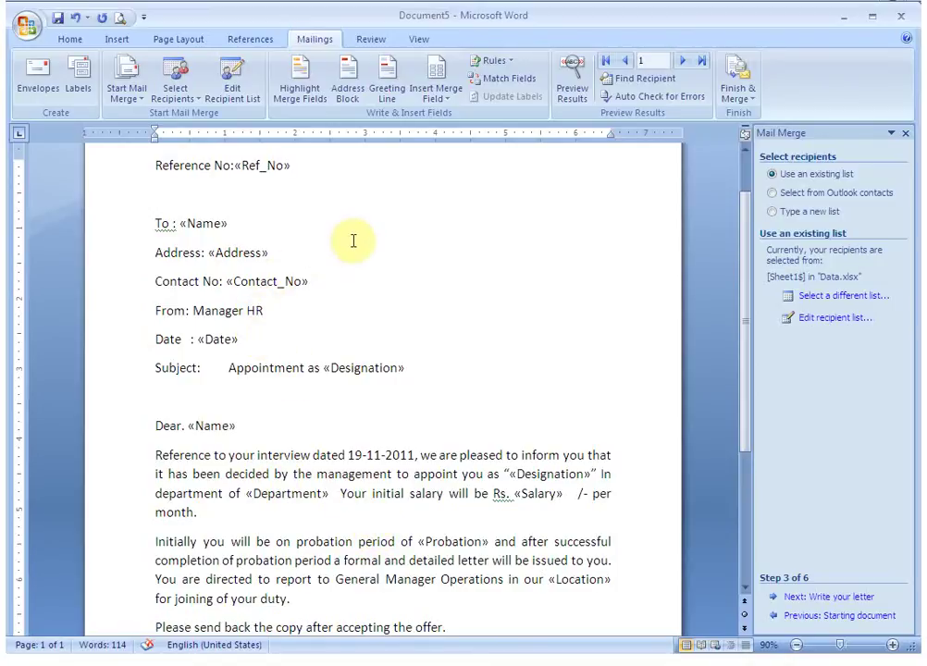
click(580, 105)
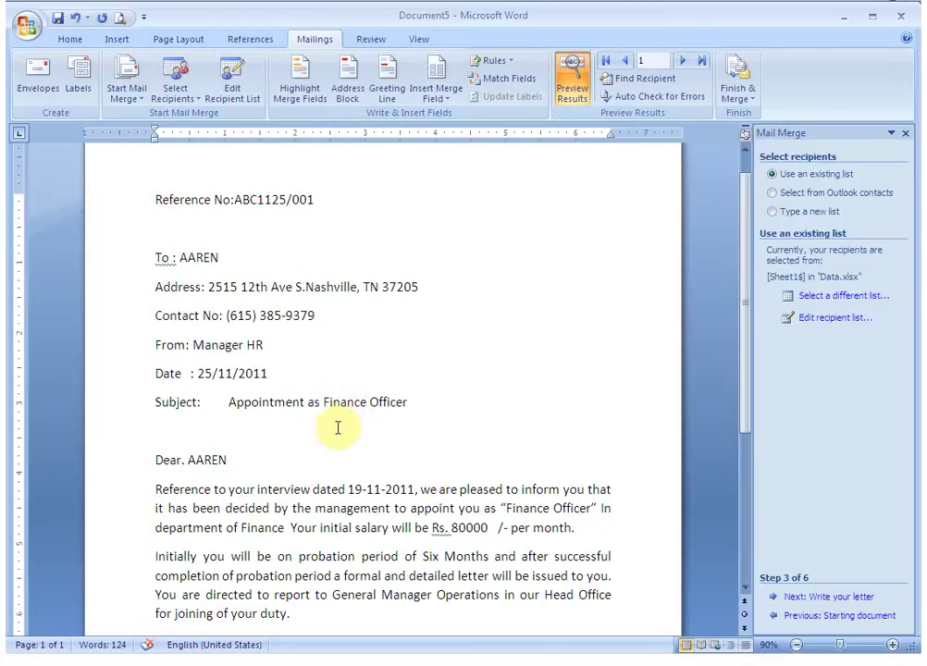
scroll(338, 426, down, 1)
scroll(338, 427, down, 1)
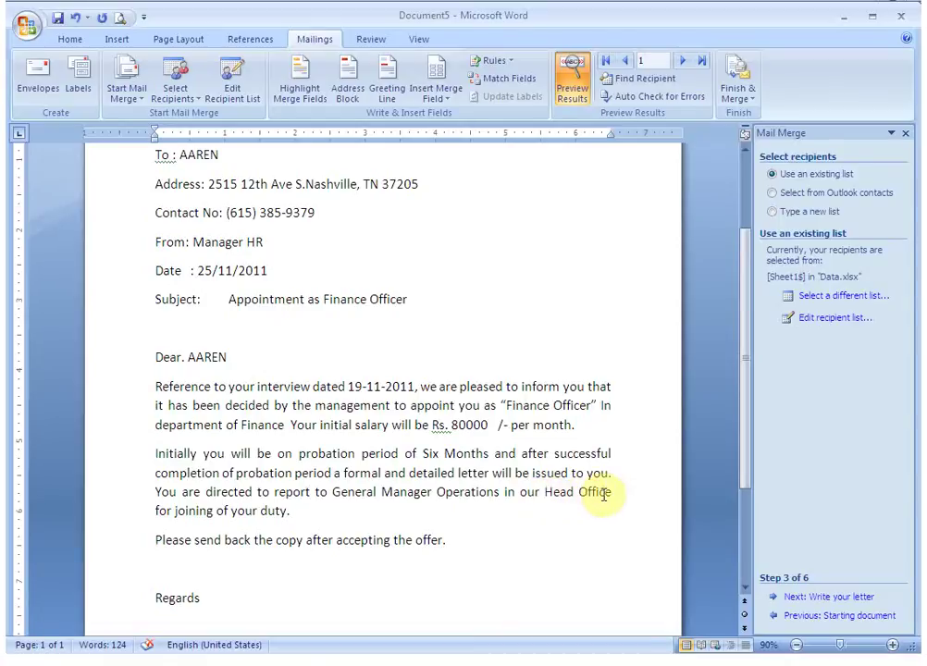
Step: Step from record 1 to record 7, MICHELA, and check her merged designation
click(683, 61)
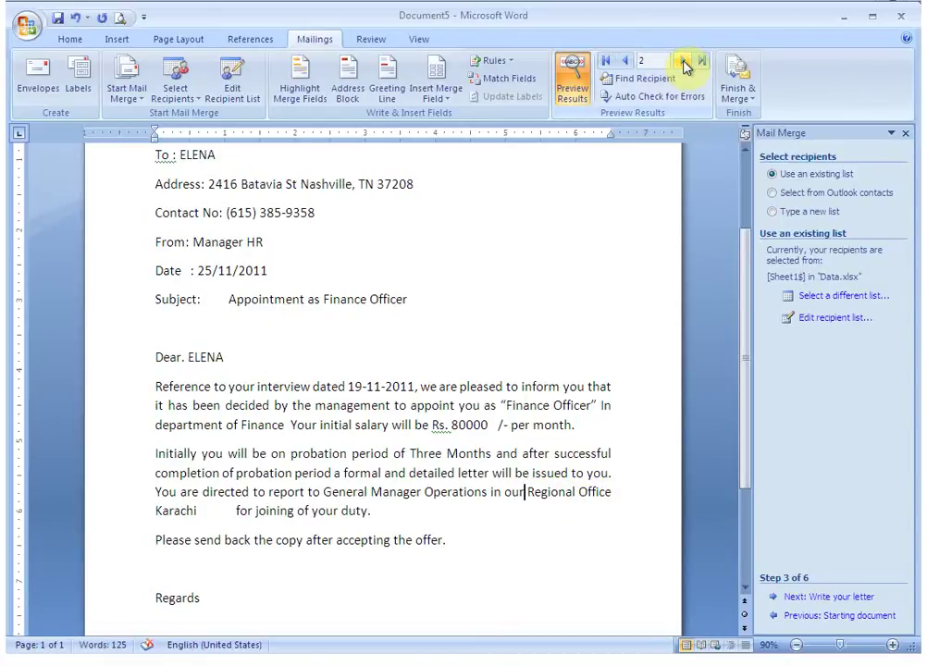
click(683, 62)
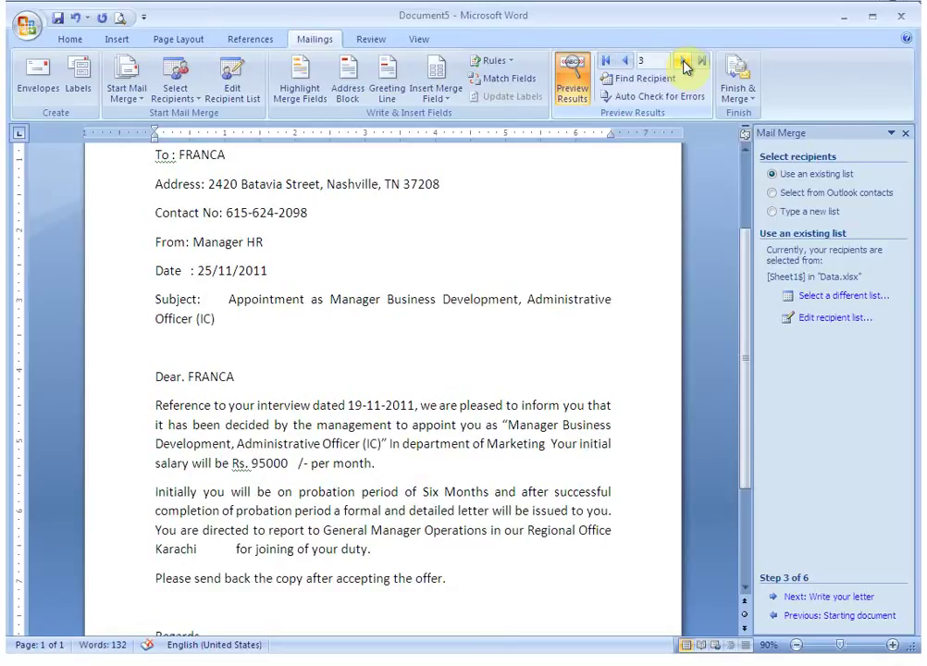
click(684, 62)
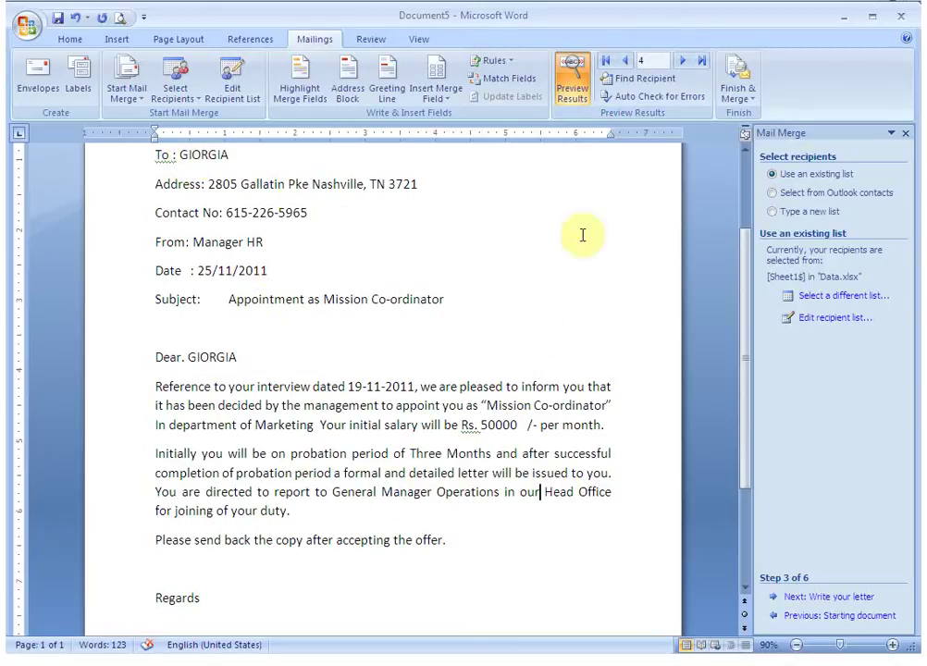
click(682, 62)
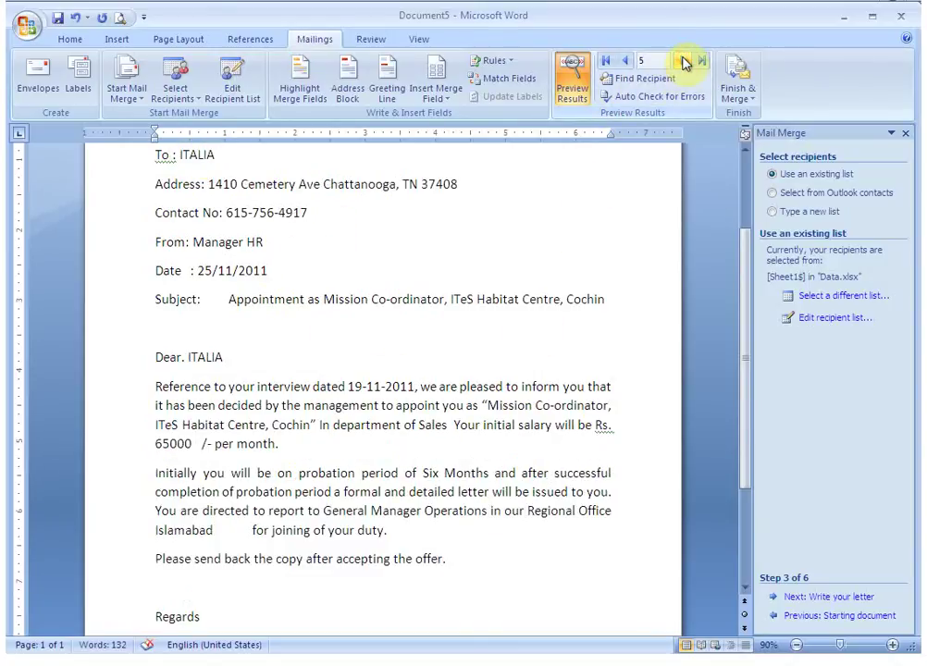
click(683, 62)
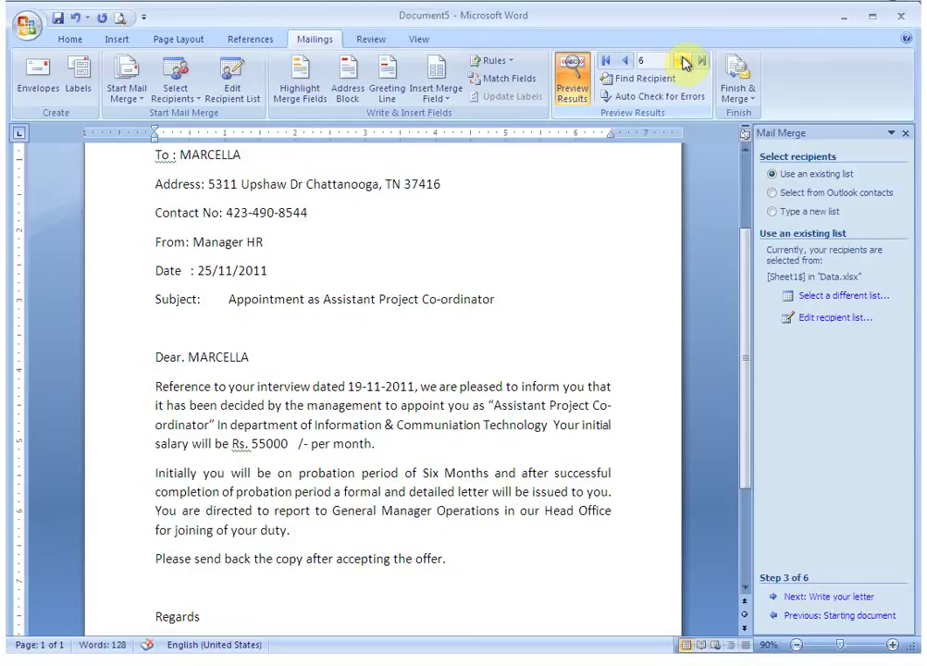
click(684, 62)
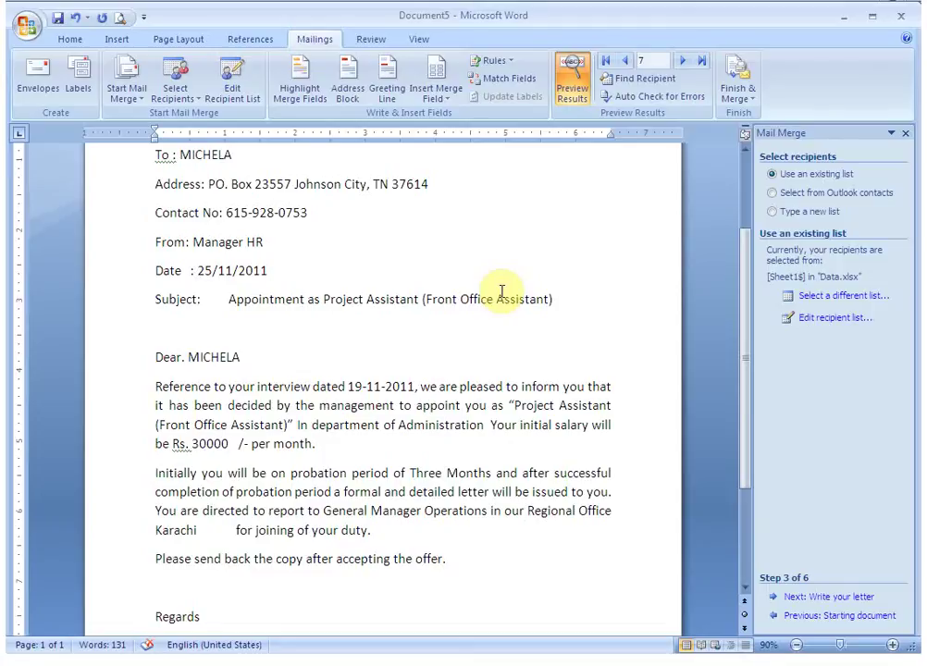
click(495, 297)
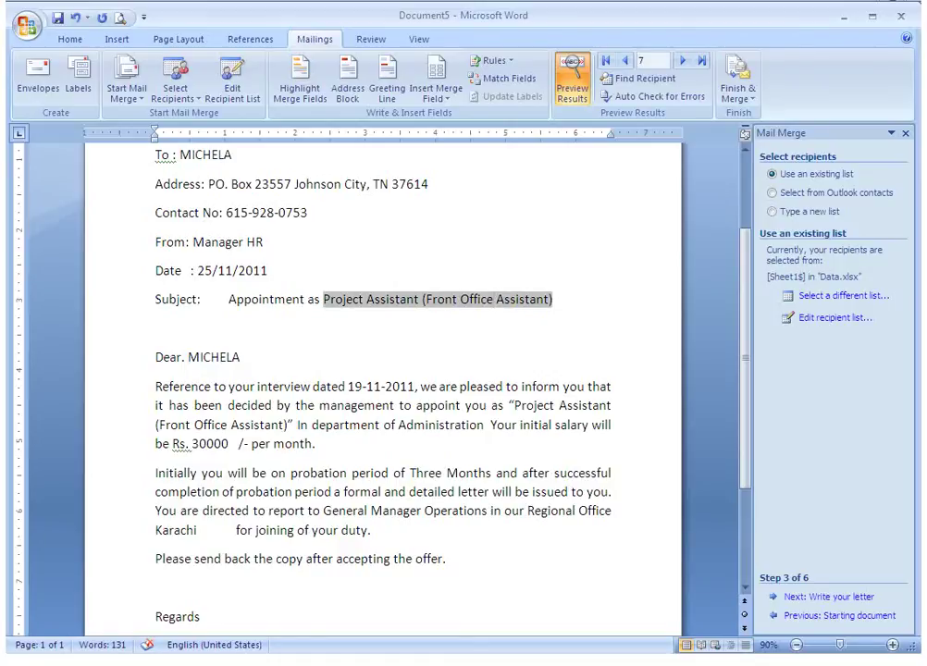
Step: Turn on Highlight Merge Fields so MICHELA's merged values, like ABC1125/007, are grey-shaded
click(222, 243)
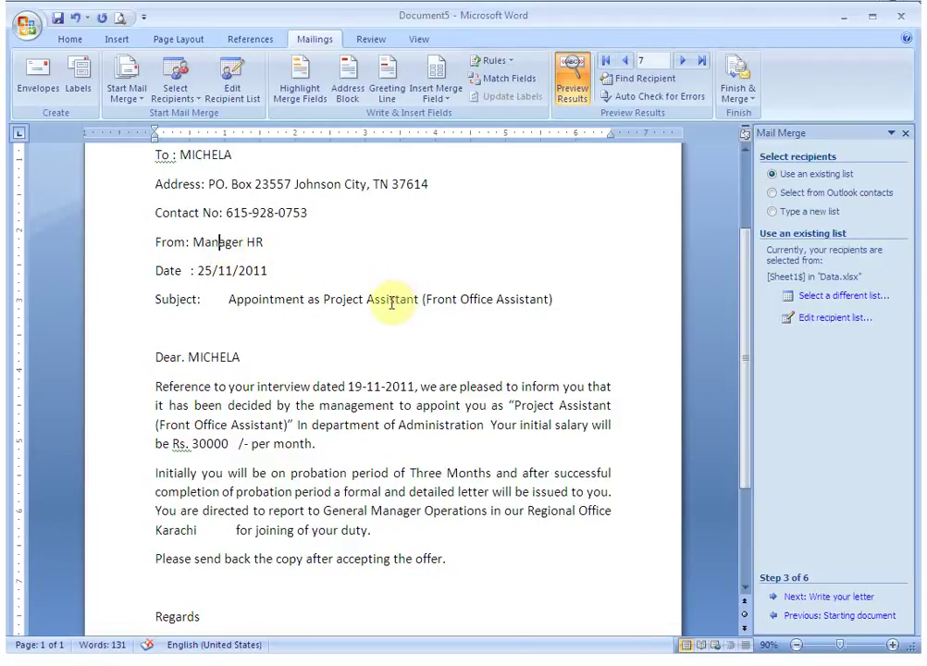
click(301, 99)
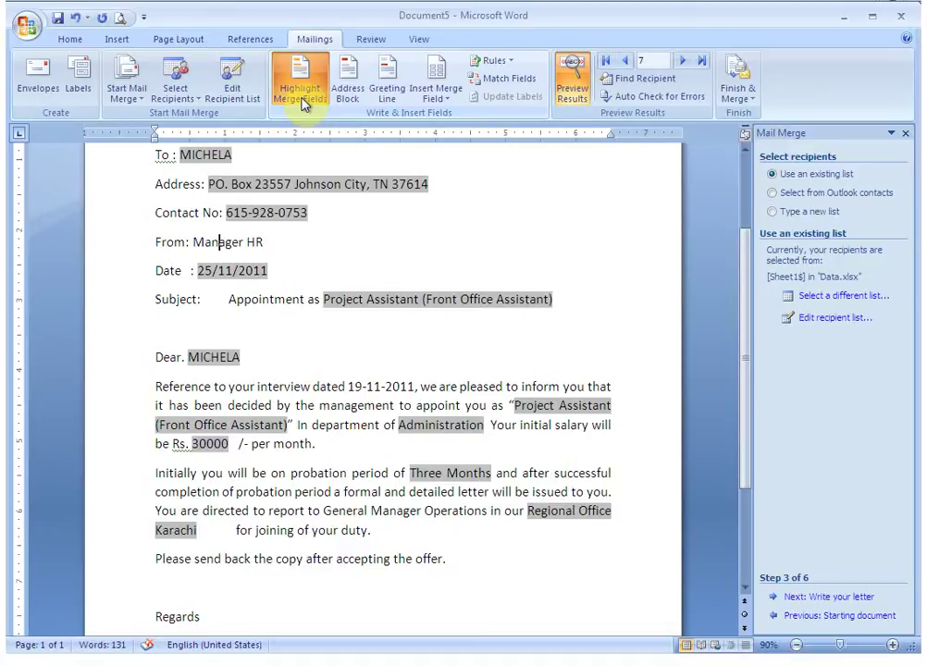
click(413, 227)
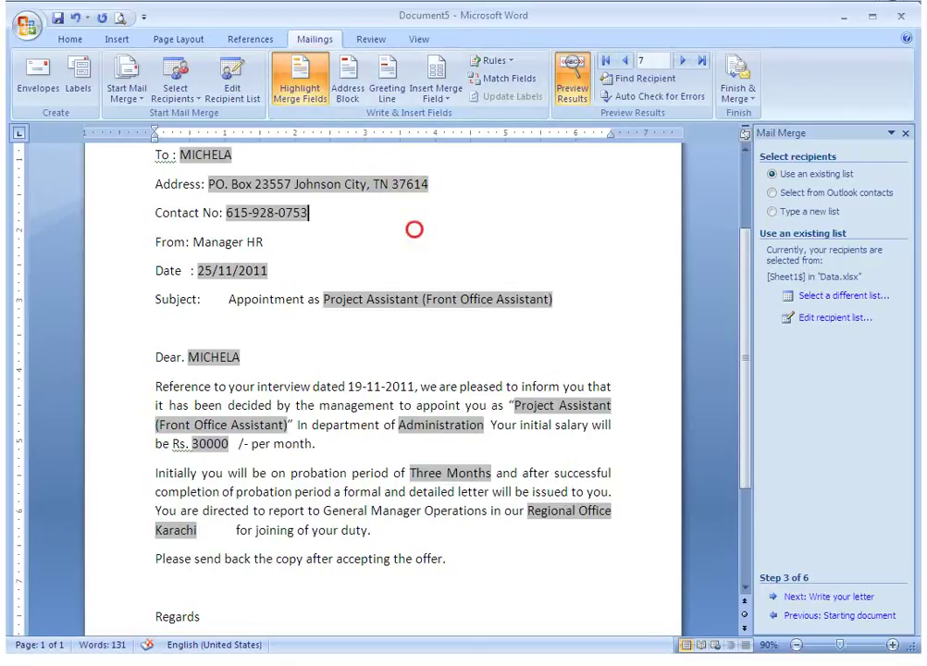
click(267, 326)
scroll(245, 324, up, 3)
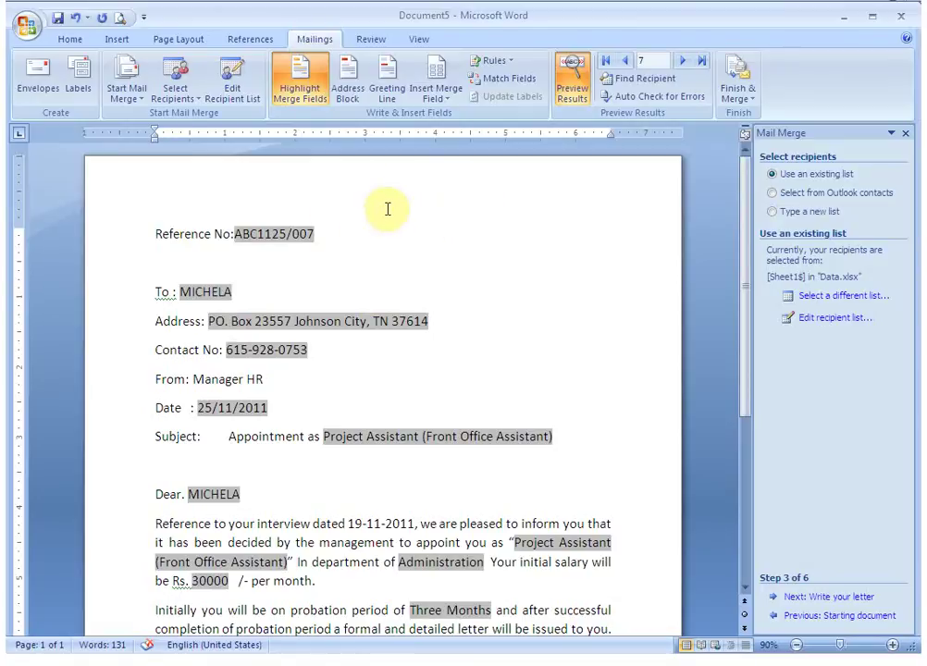
click(745, 106)
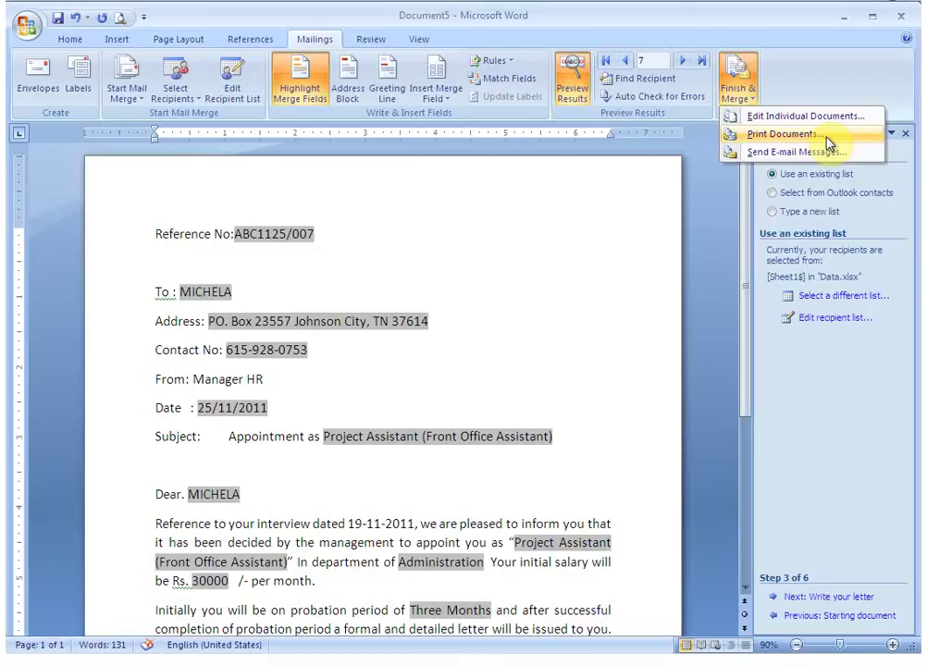
click(828, 141)
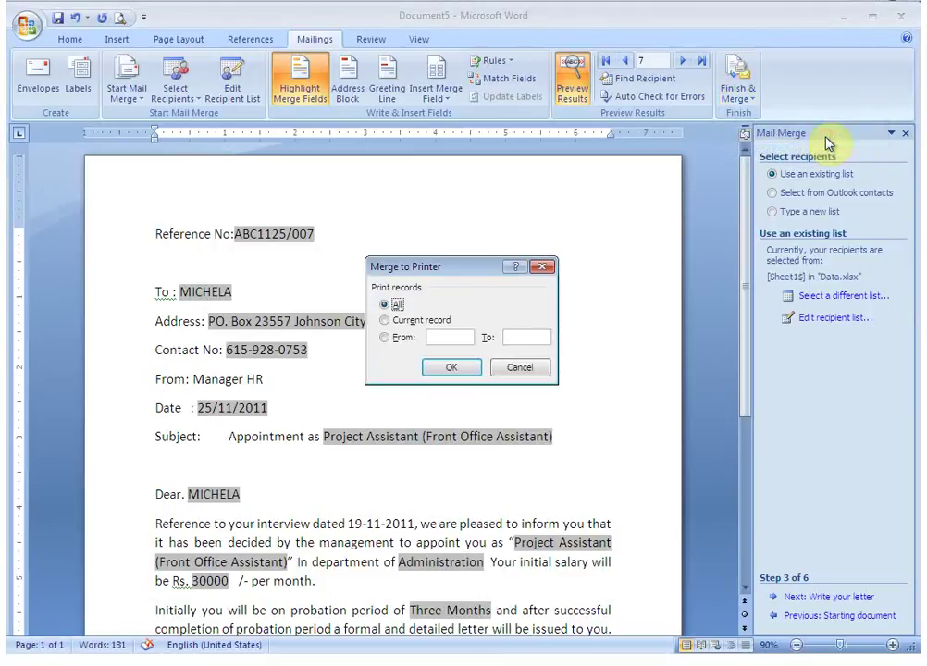
drag(480, 274, 519, 211)
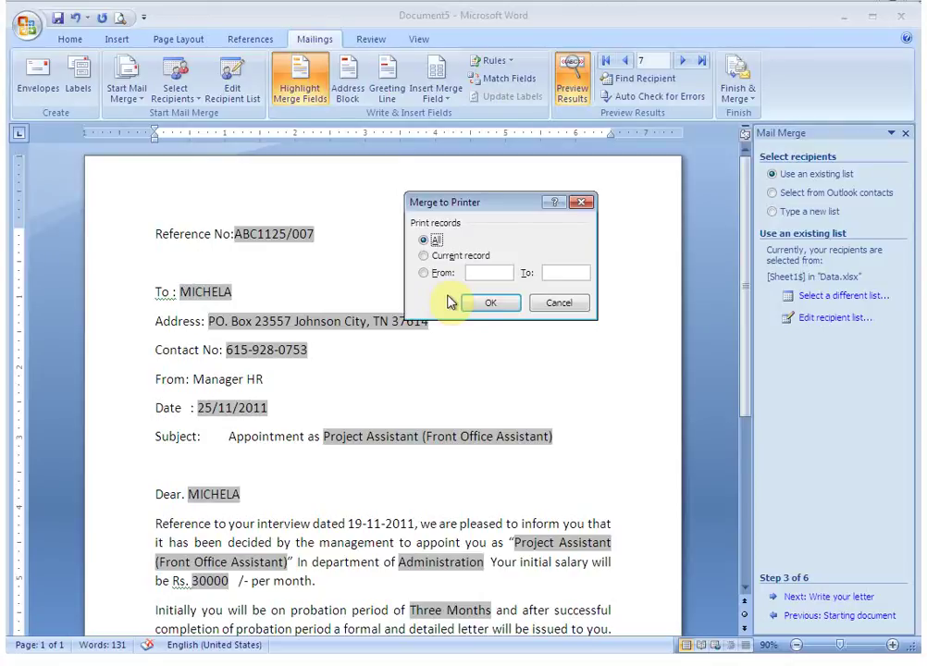
click(449, 256)
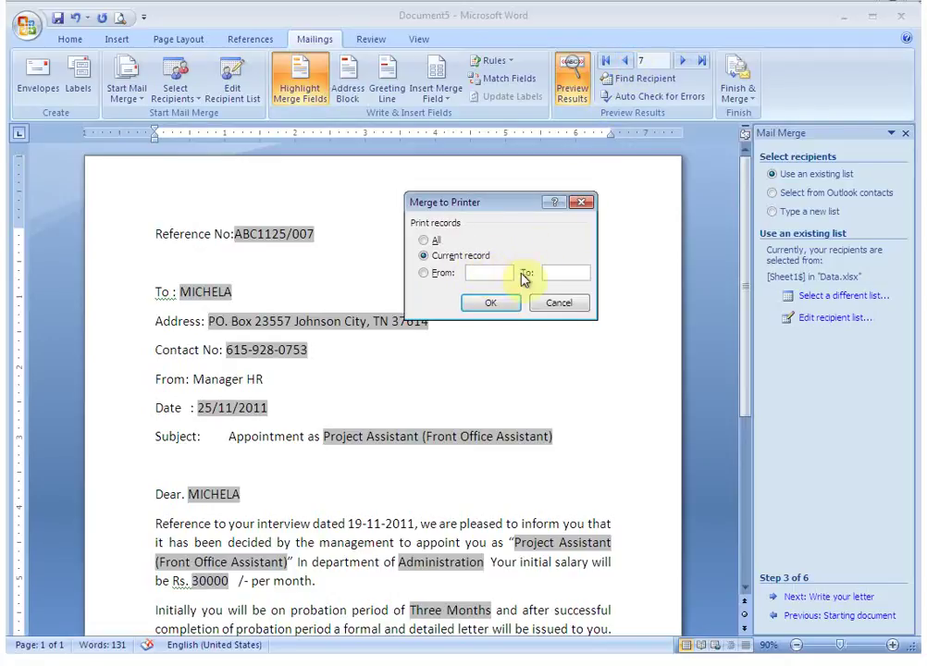
click(497, 272)
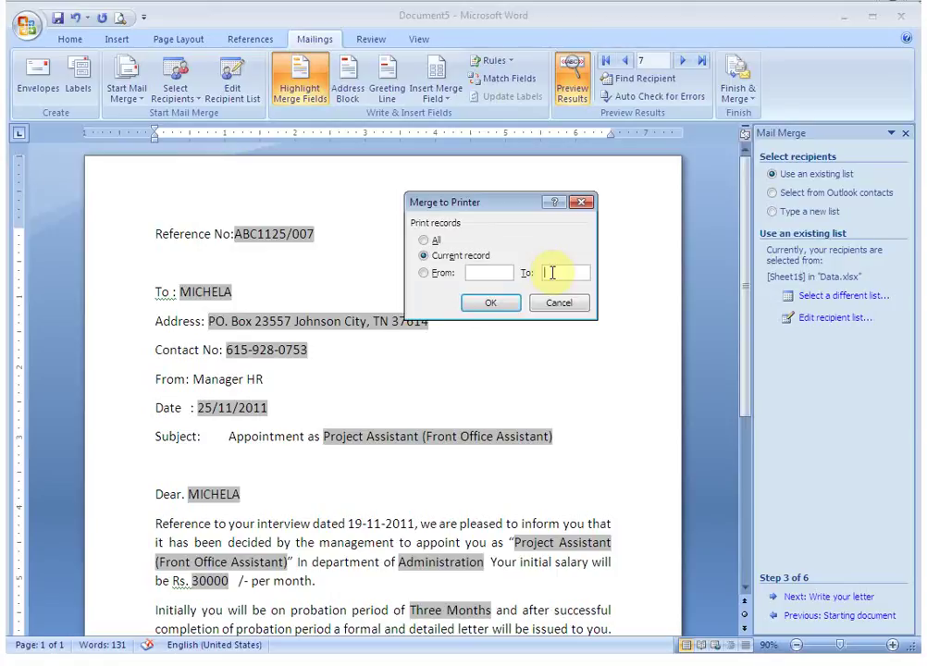
Step: Cancel printing, go back to the first recipient, then advance to MICHELA's record-7 letter
click(559, 303)
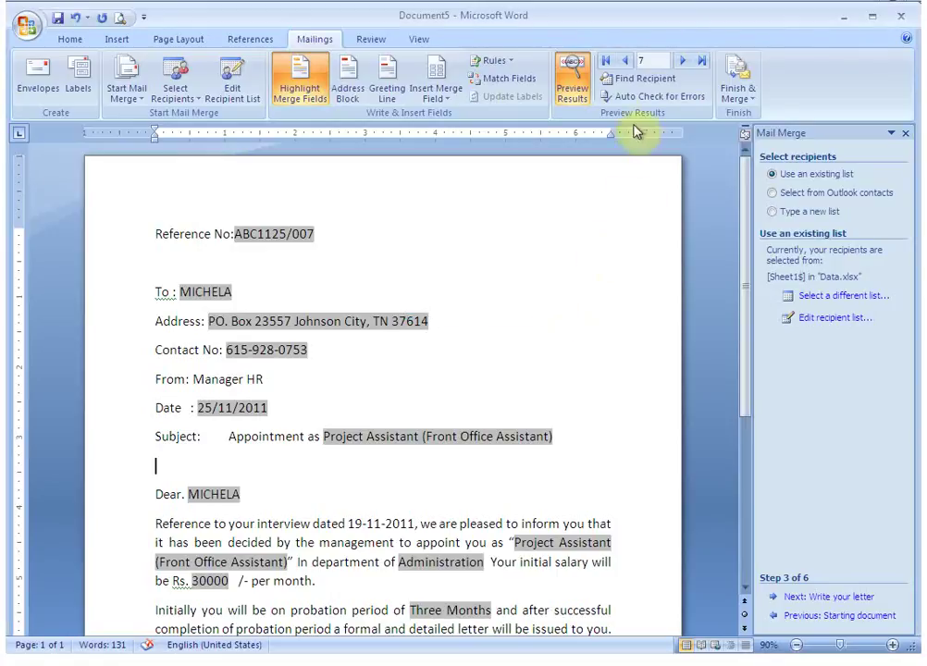
click(628, 69)
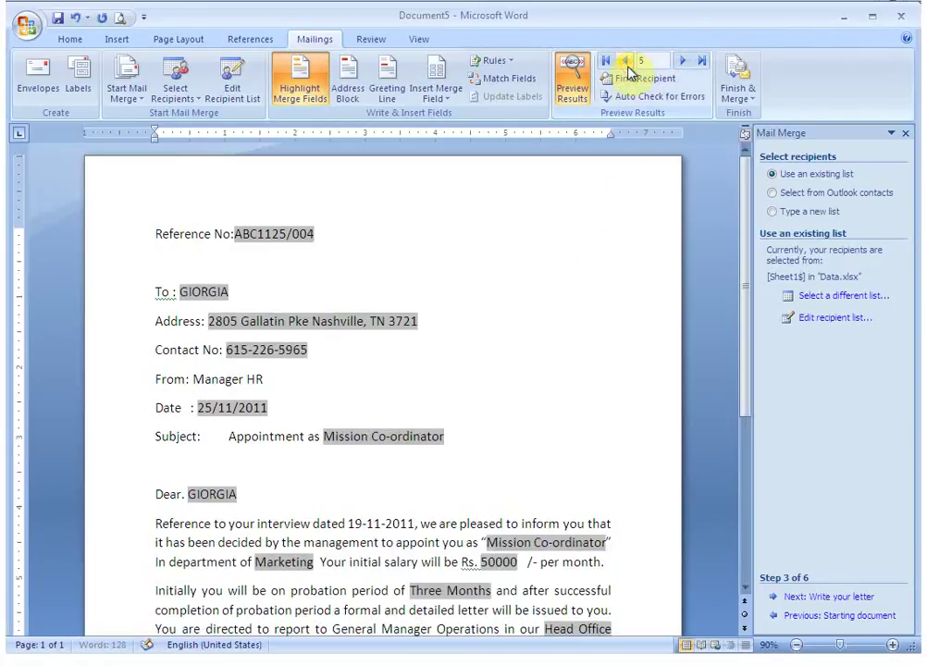
click(628, 69)
click(628, 69)
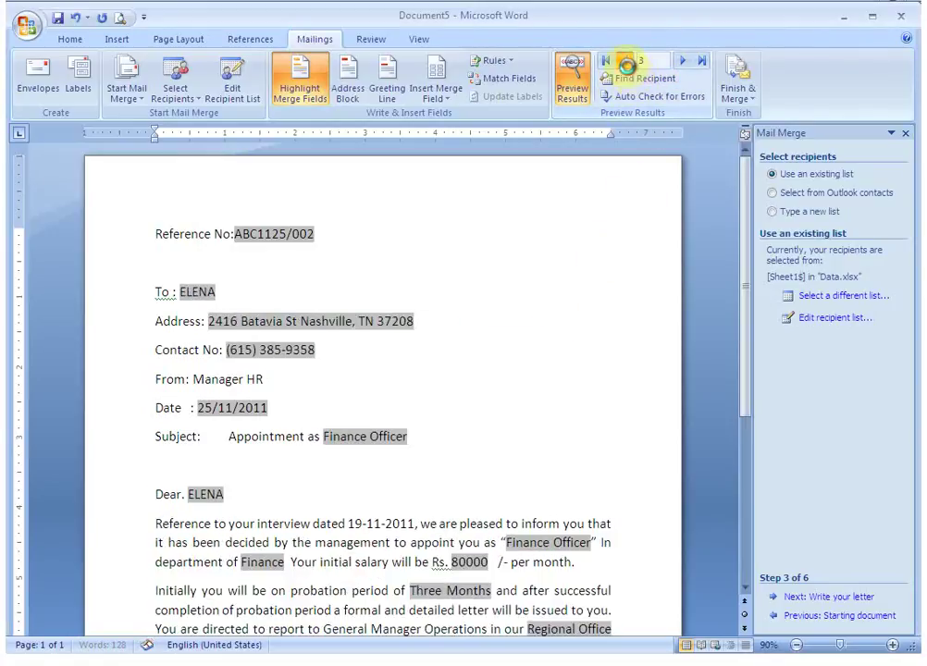
click(681, 63)
click(683, 65)
click(683, 65)
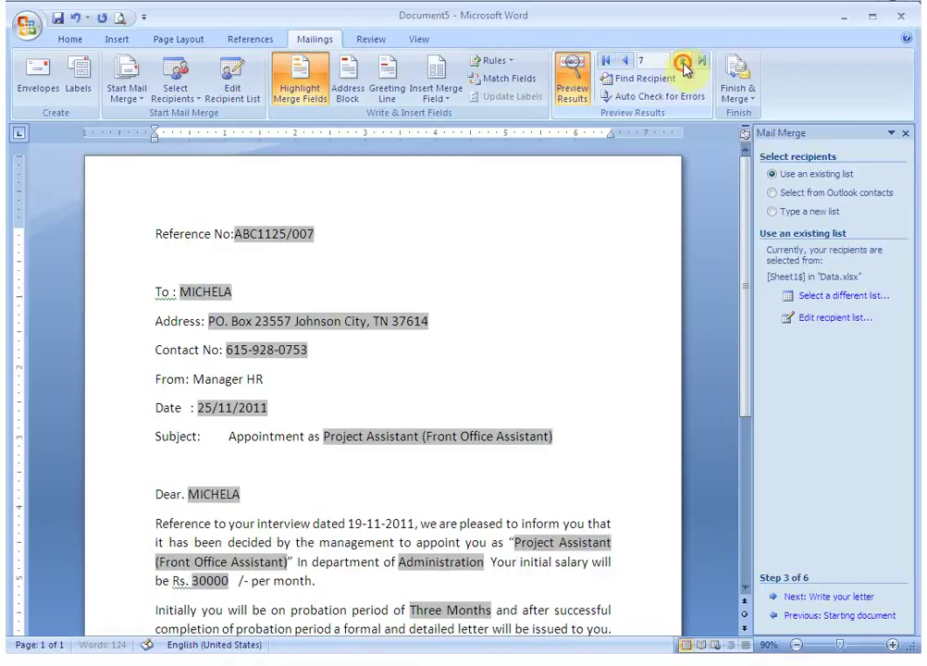
click(683, 65)
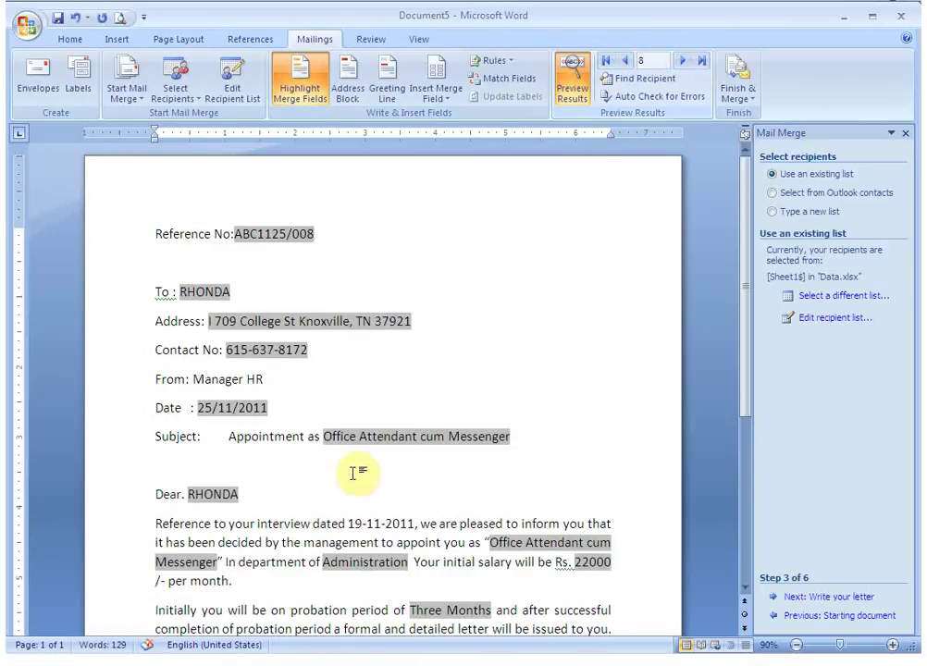